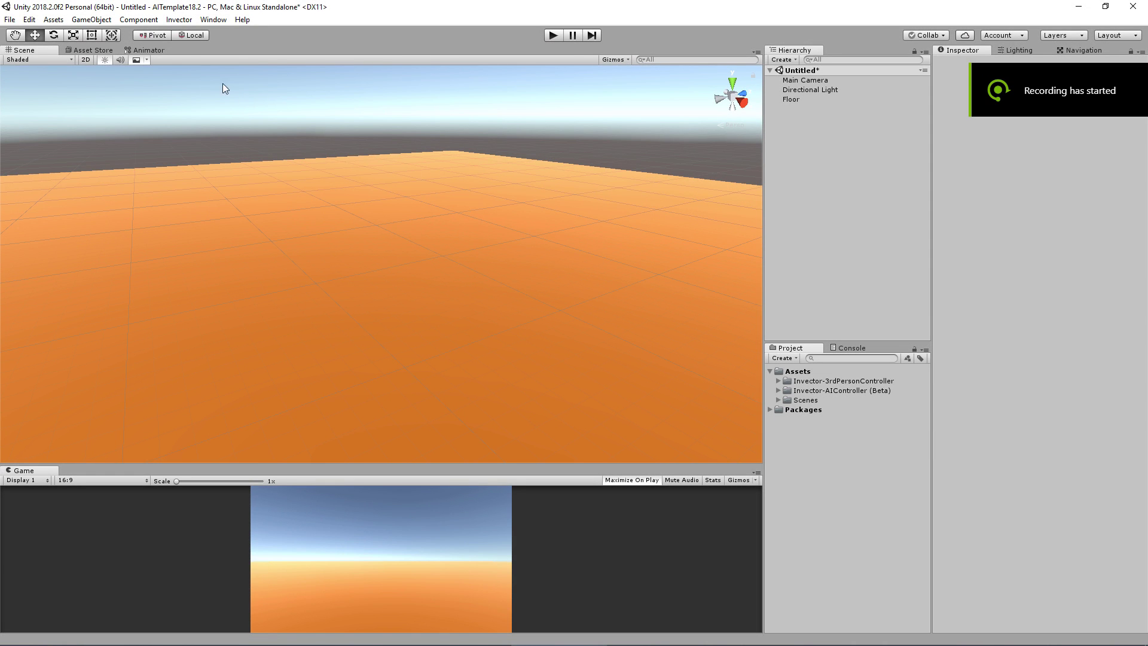
Browse the Invector menu's Basic Locomotion and Shooter entries, then launch AI Controller > Create New AI.
left_click(179, 21)
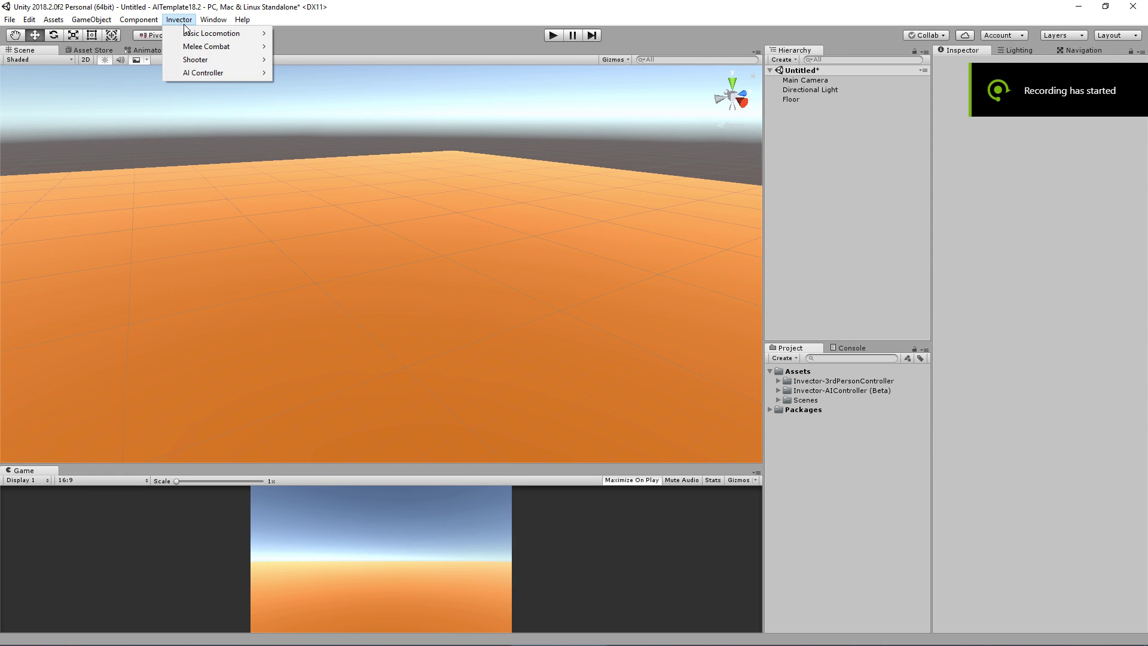
mouse_move(228, 37)
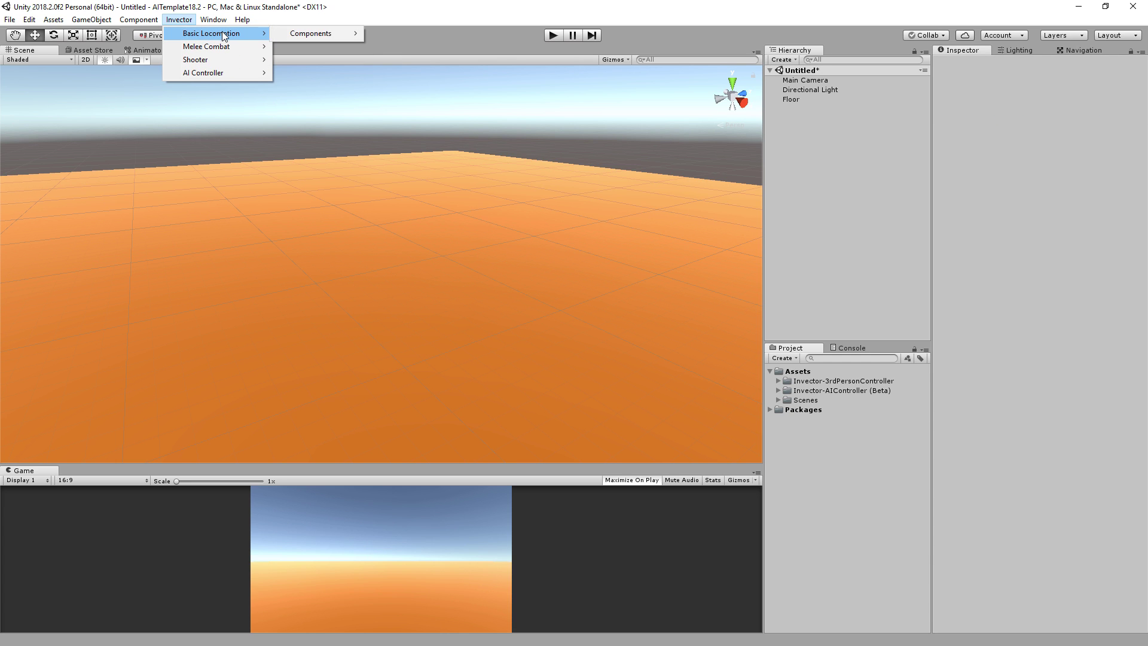
mouse_move(296, 35)
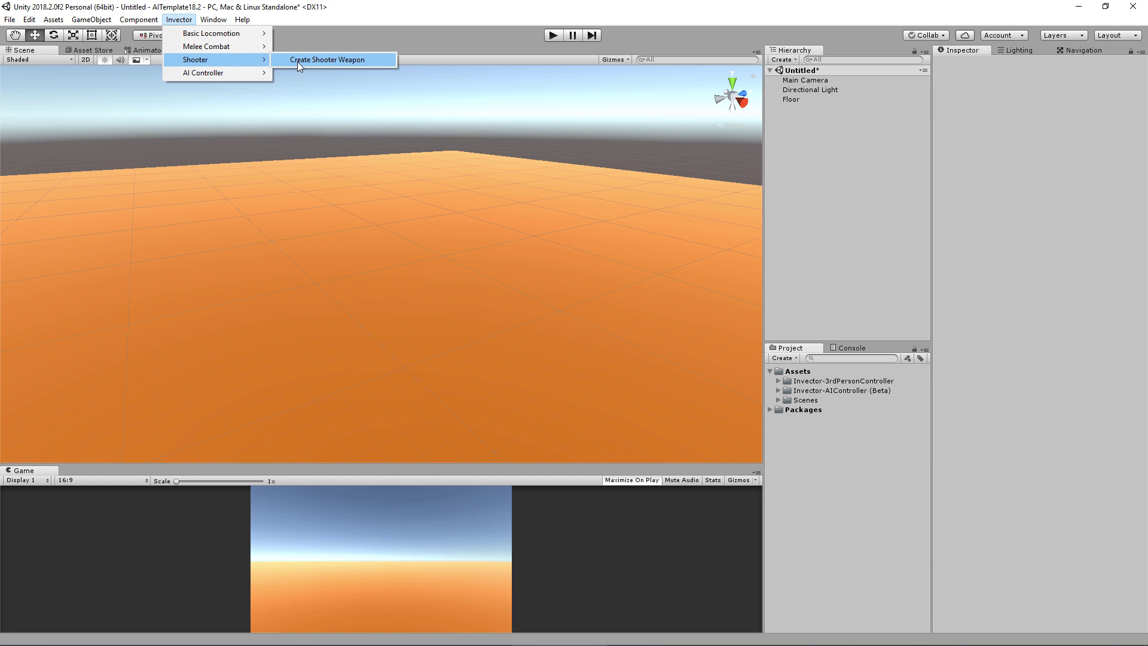
mouse_move(202, 73)
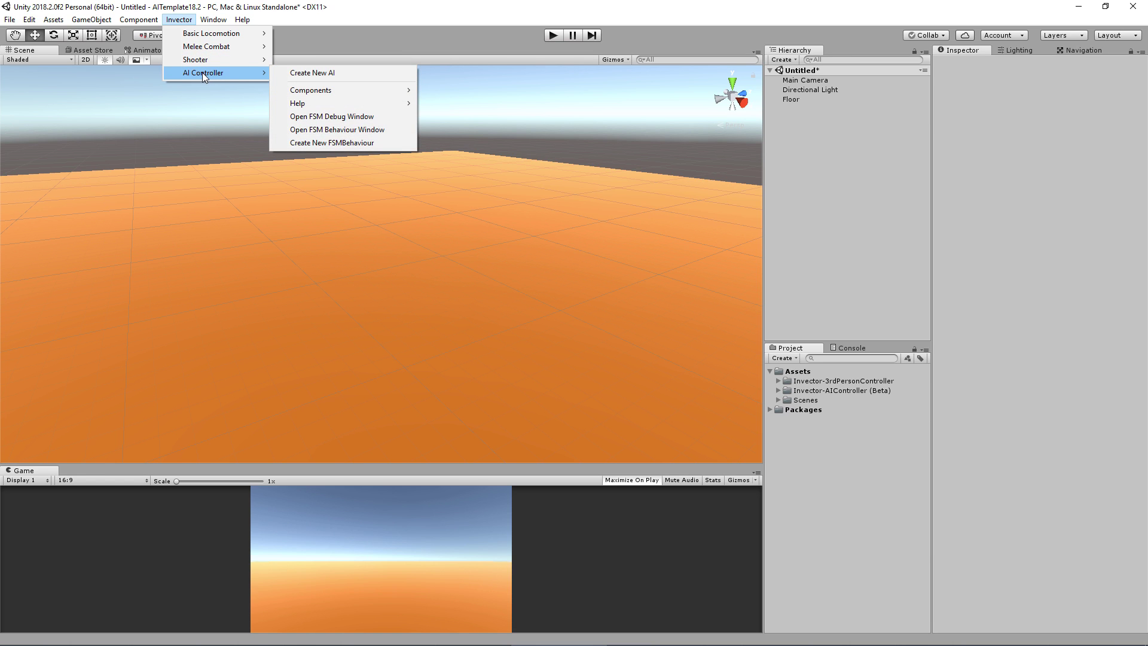
left_click(342, 73)
Assign vBot@lowpoly from the project assets as the Character Model.
left_click_drag(493, 138, 388, 152)
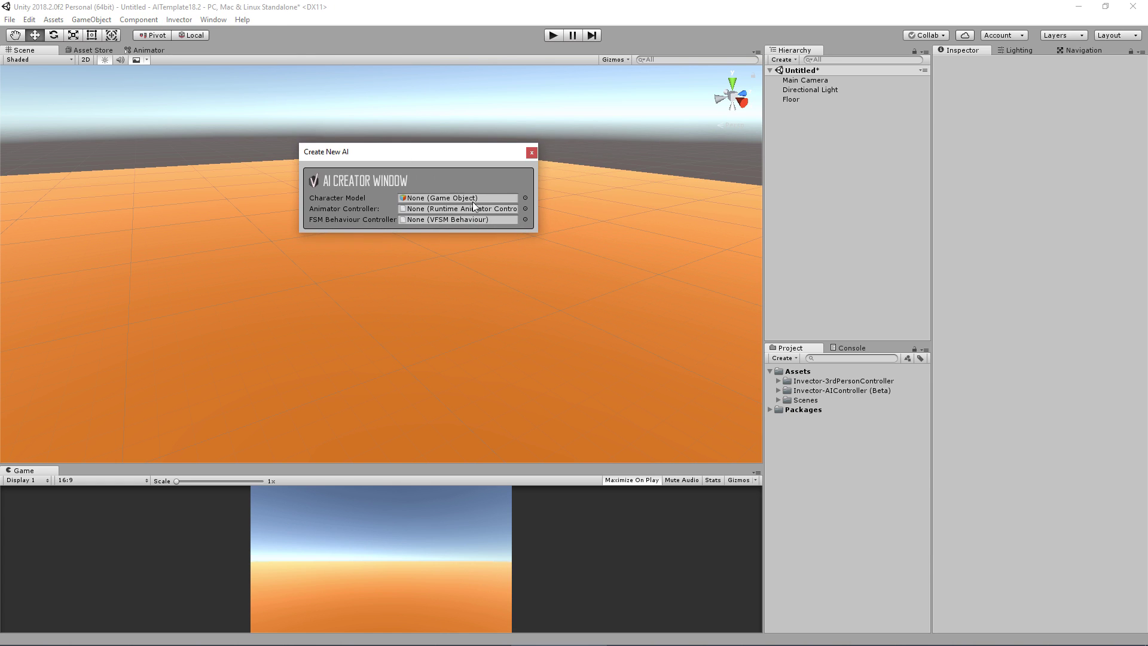
left_click(525, 198)
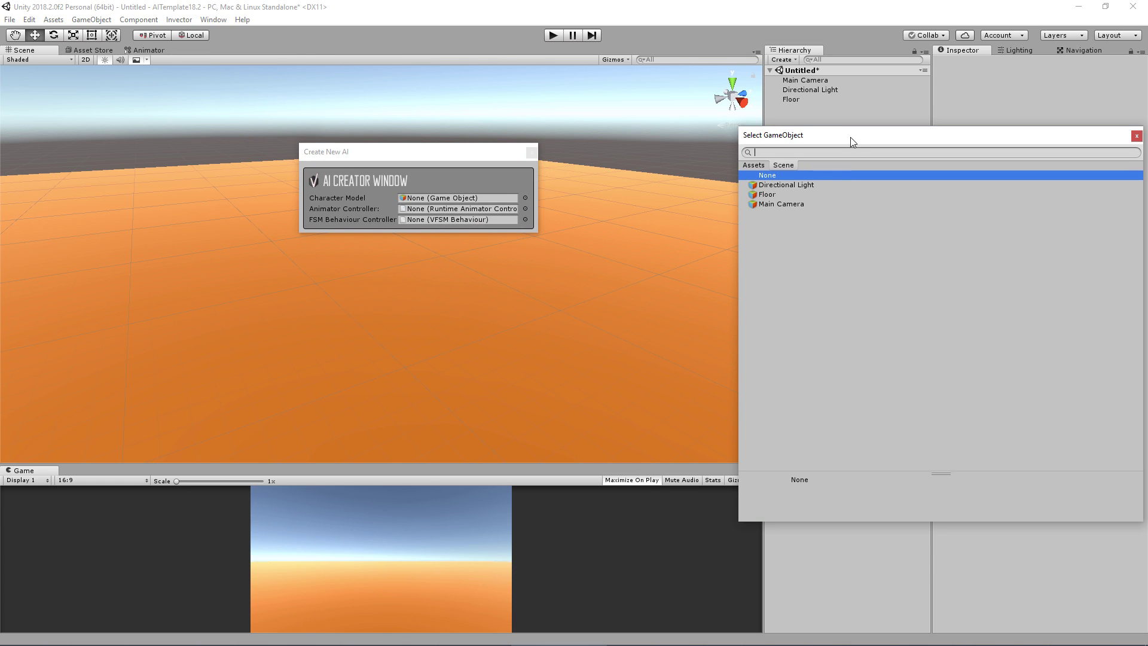
left_click_drag(853, 142, 726, 141)
type("vbot")
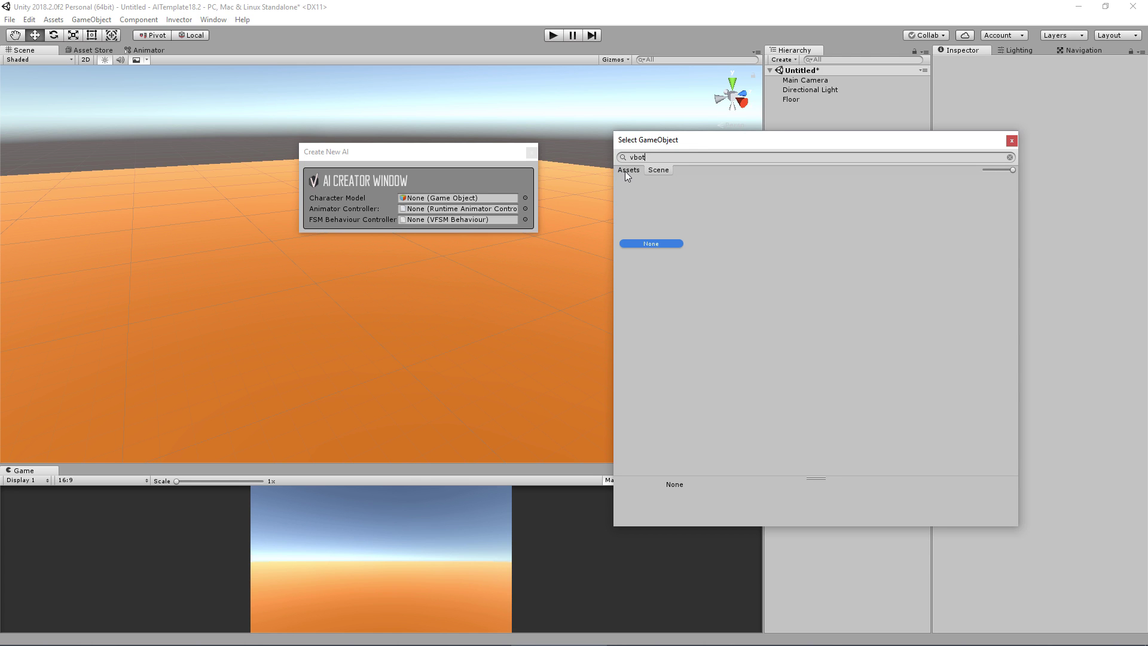
left_click(625, 171)
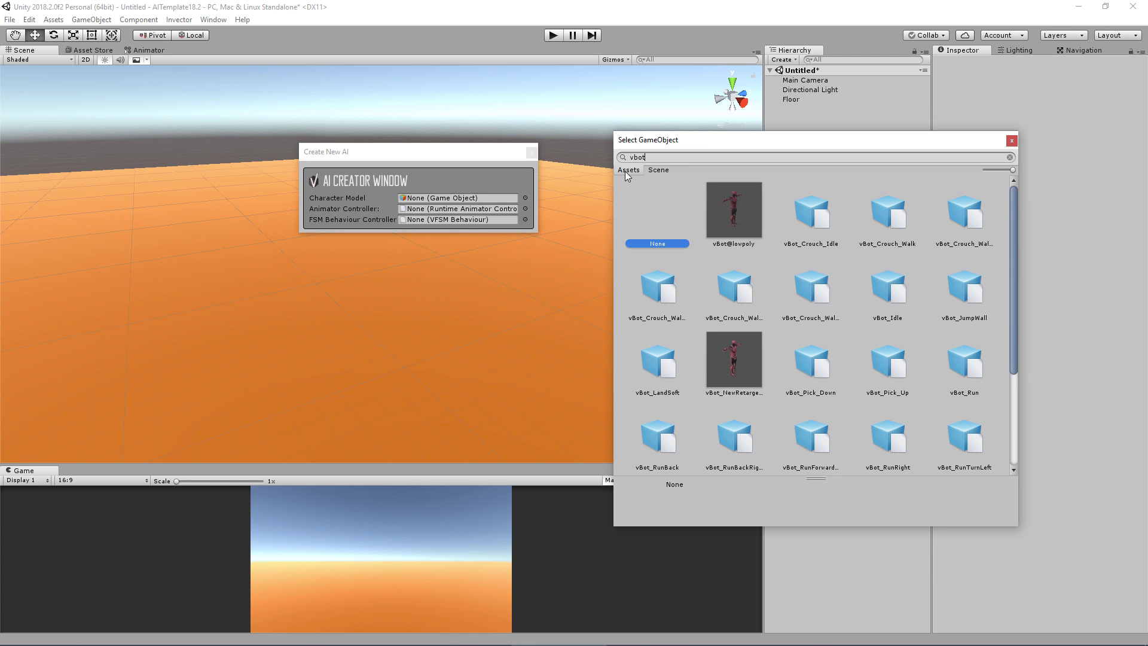
double_click(738, 203)
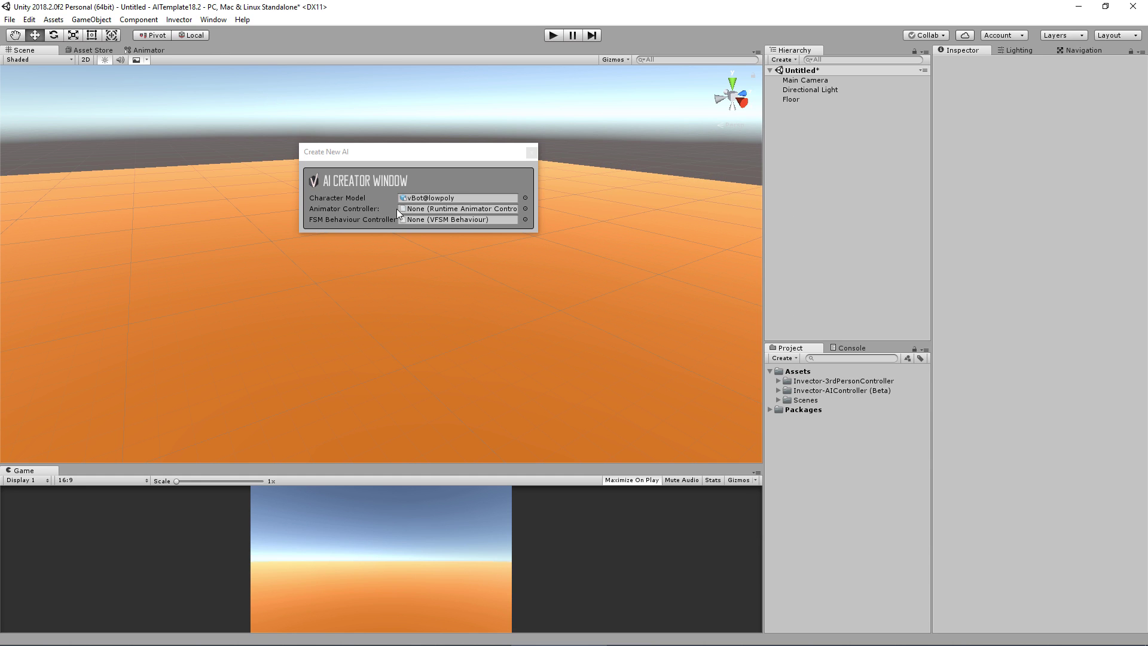
Compare the AI animator controllers and assign Invector@AI_BasicLocomotion as the Animator Controller.
left_click(524, 208)
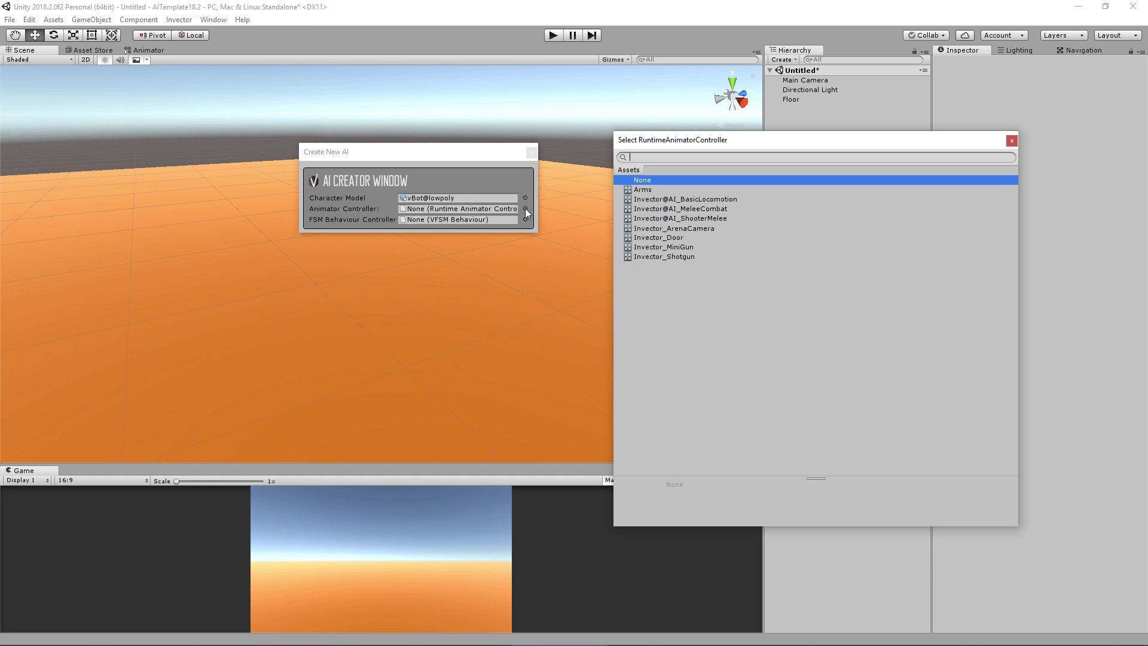
left_click_drag(695, 143, 684, 141)
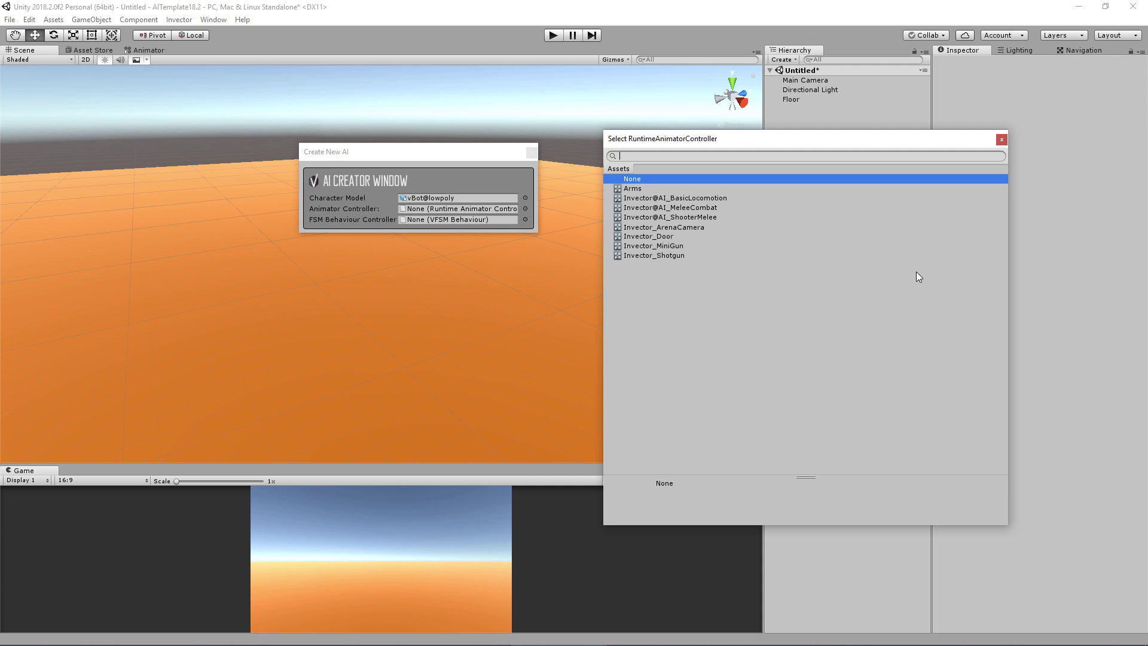
left_click(668, 217)
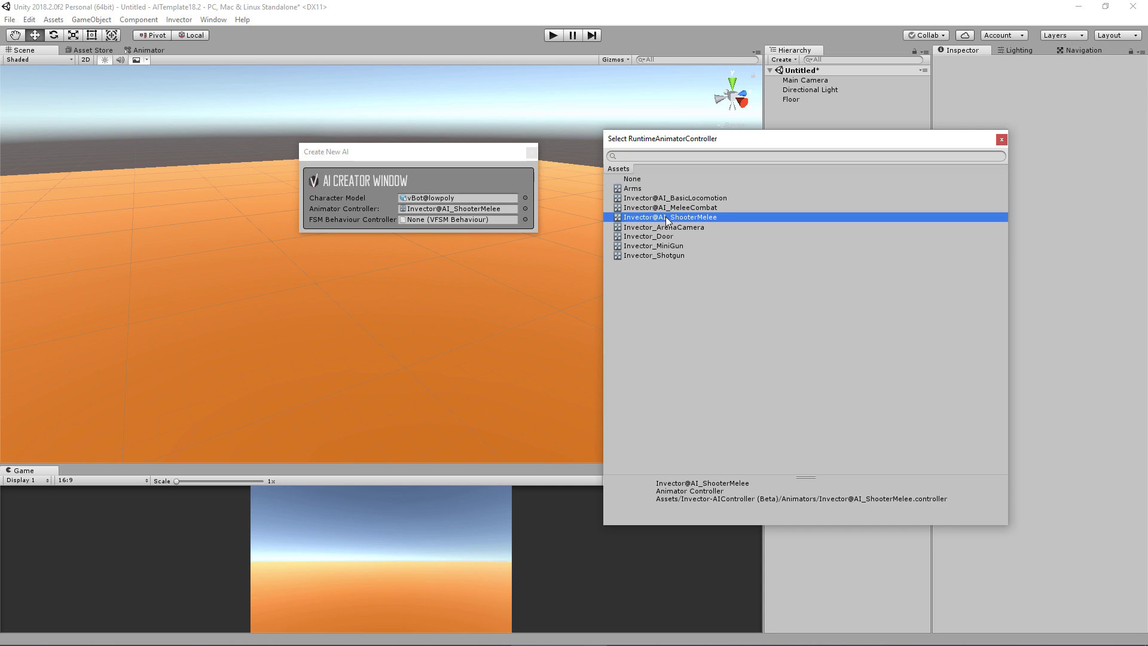
left_click(665, 209)
left_click(665, 198)
left_click(664, 209)
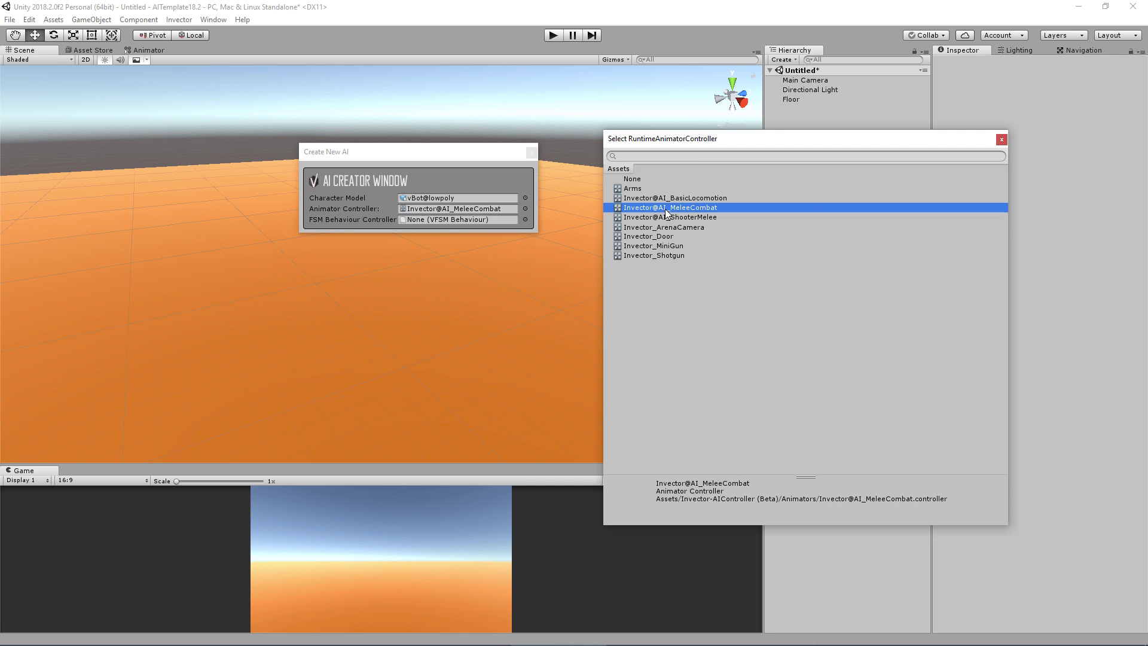
left_click(667, 218)
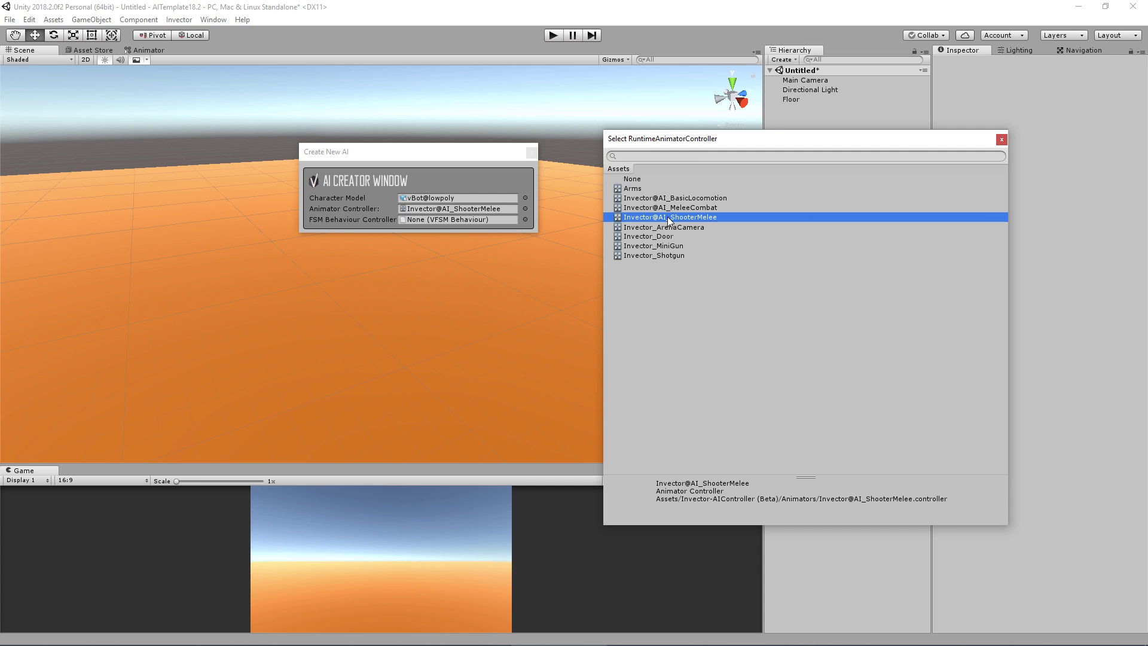
left_click(694, 199)
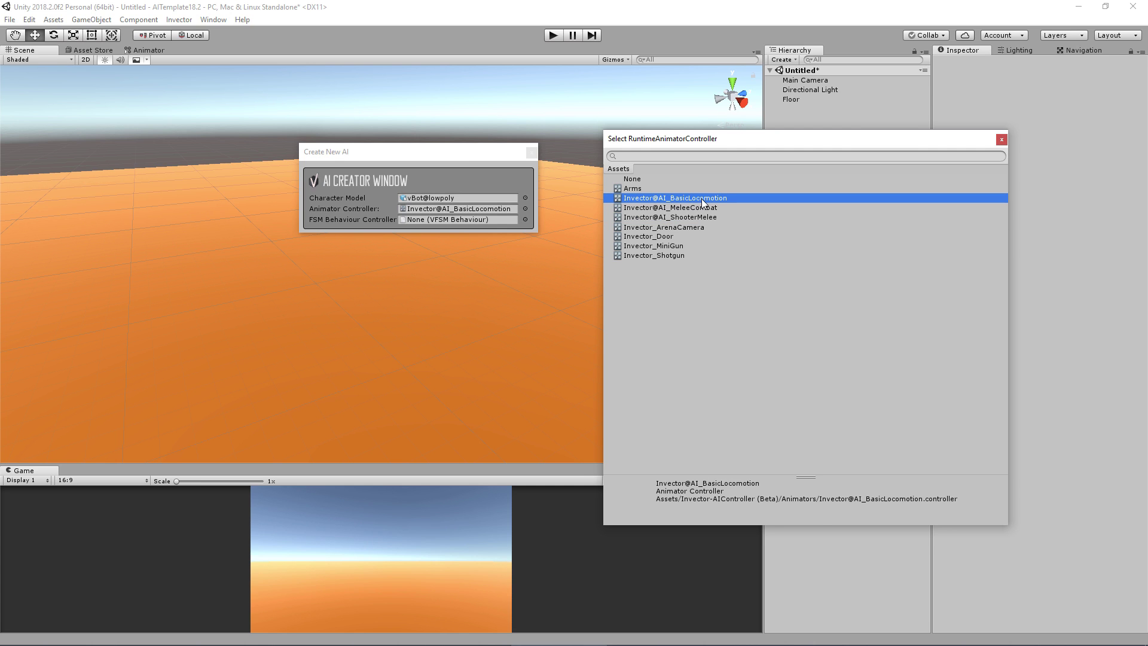
double_click(701, 198)
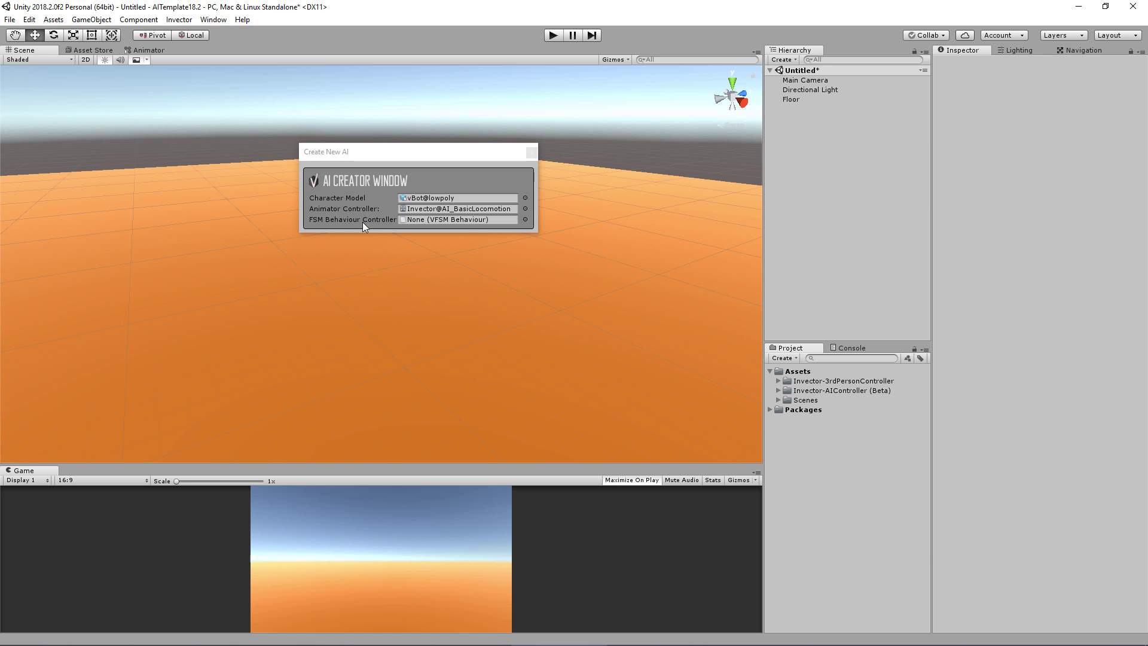
left_click(524, 219)
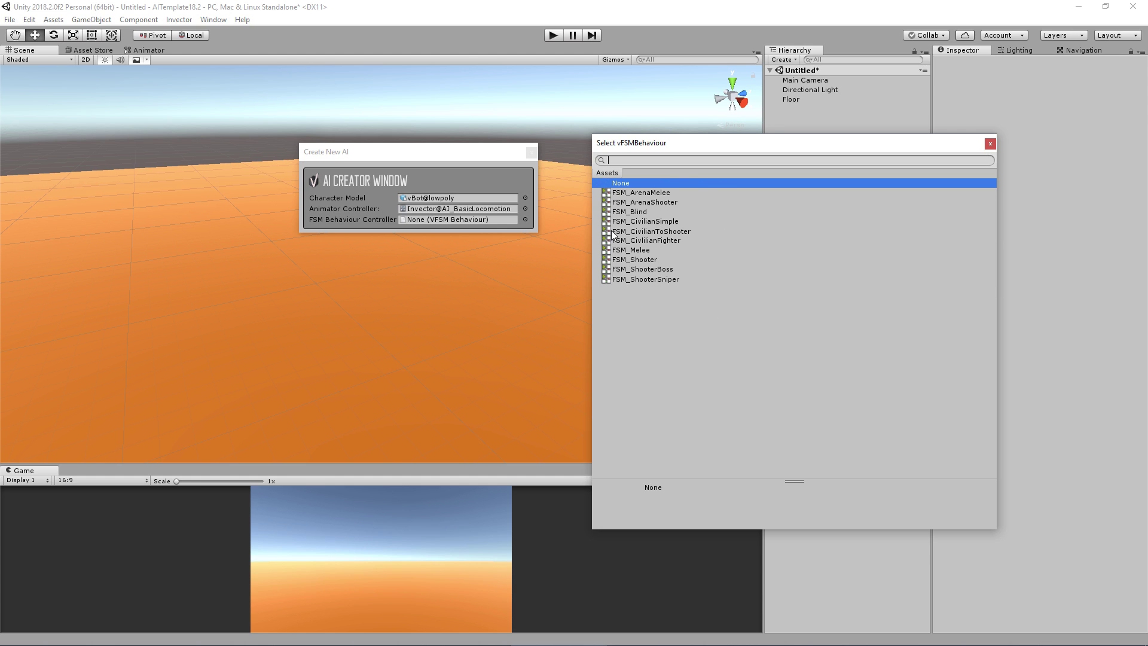
Assign FSM_CivilianSimple, keep vControlAI as controller type, and create the vBot@lowpoly(Clone) AI.
left_click(687, 221)
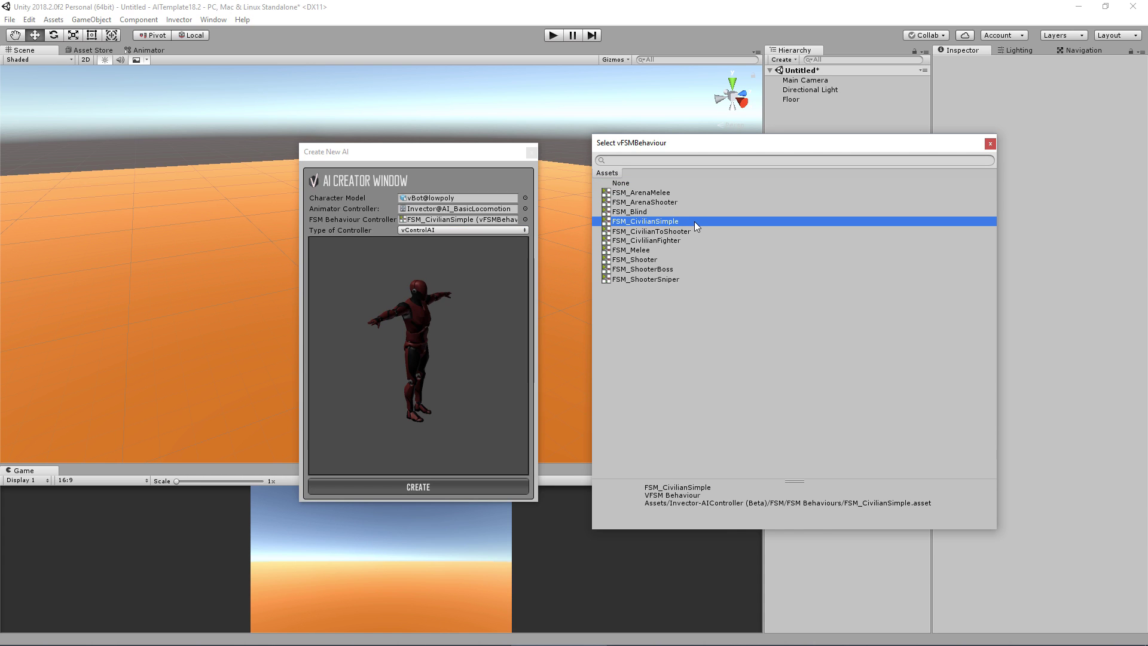
double_click(694, 221)
left_click_drag(422, 158, 467, 143)
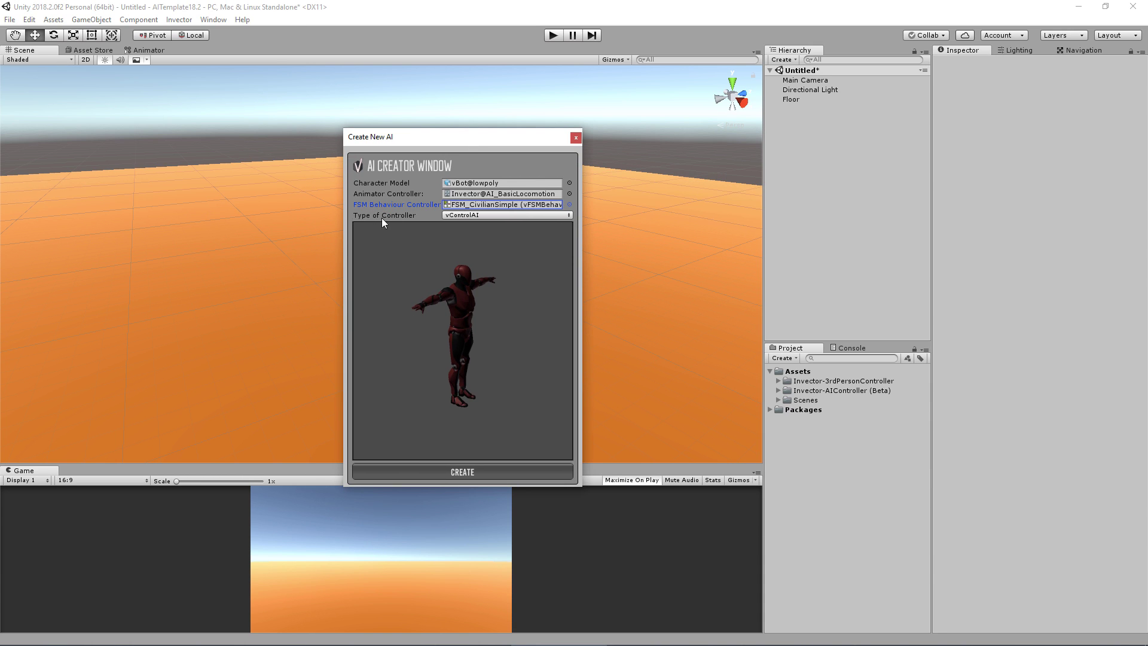
left_click(475, 216)
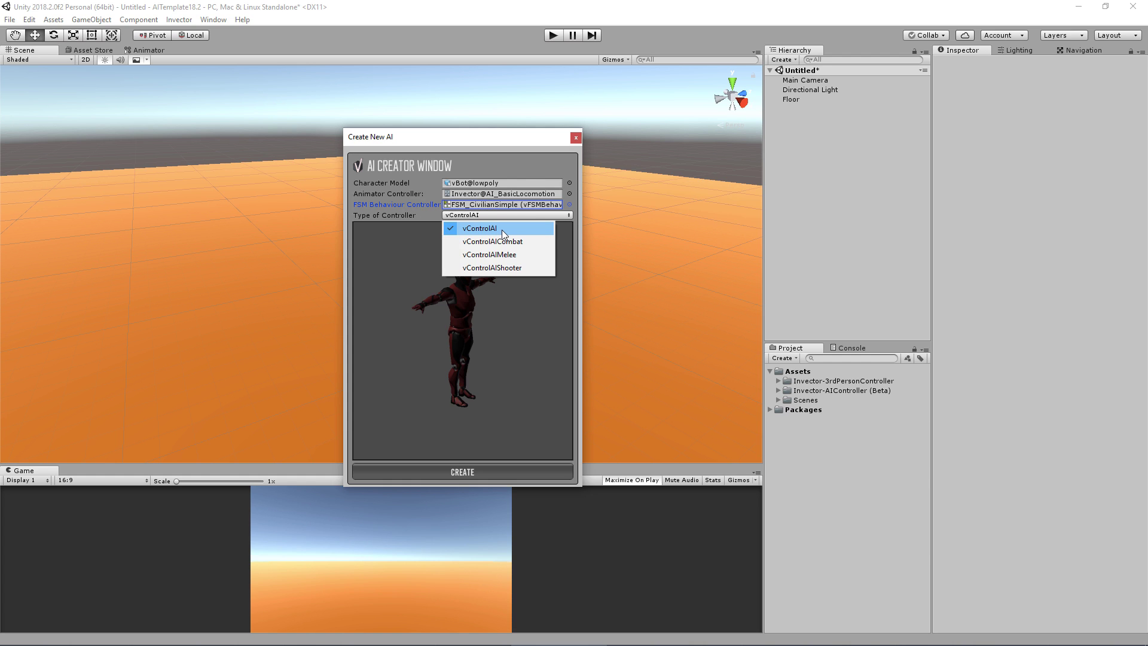
left_click(501, 229)
left_click_drag(527, 333, 414, 342)
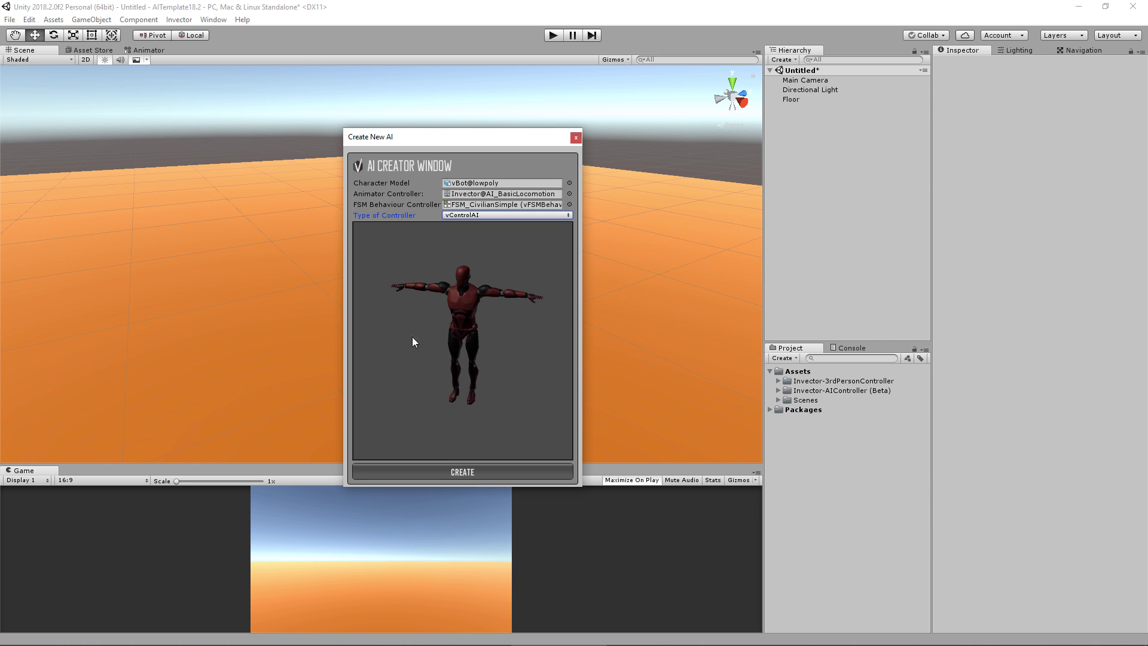
left_click(481, 476)
Select vBot@lowpoly(Clone), frame it, and orbit to a level view behind the character.
left_click(811, 111)
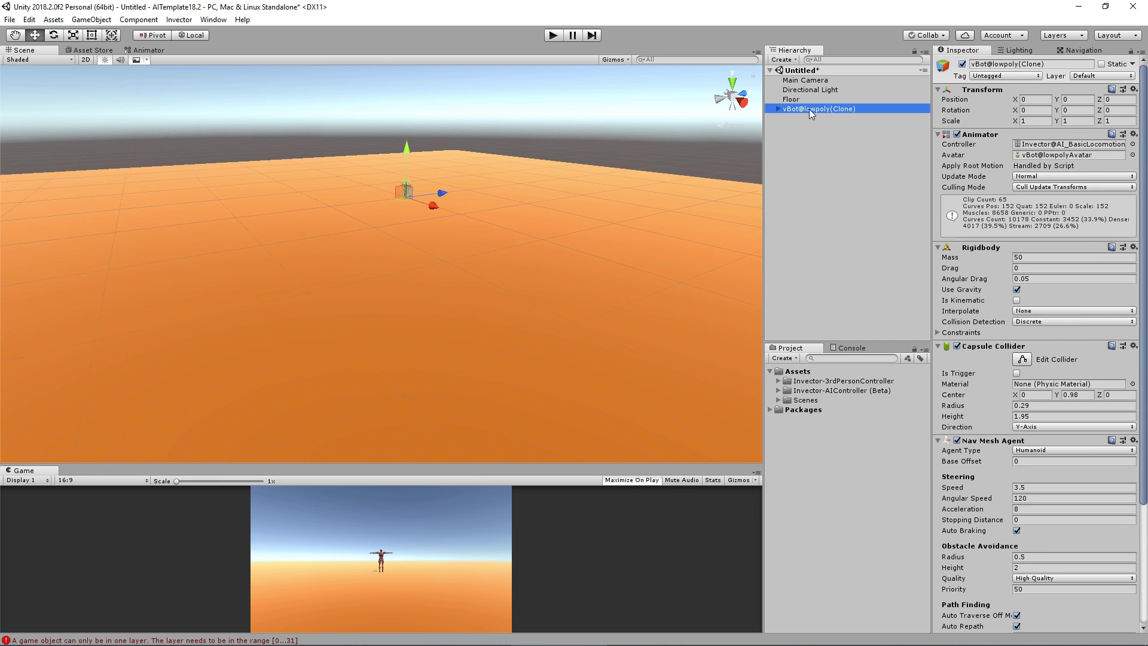
key("f")
left_click_drag(600, 234, 463, 312, "alt")
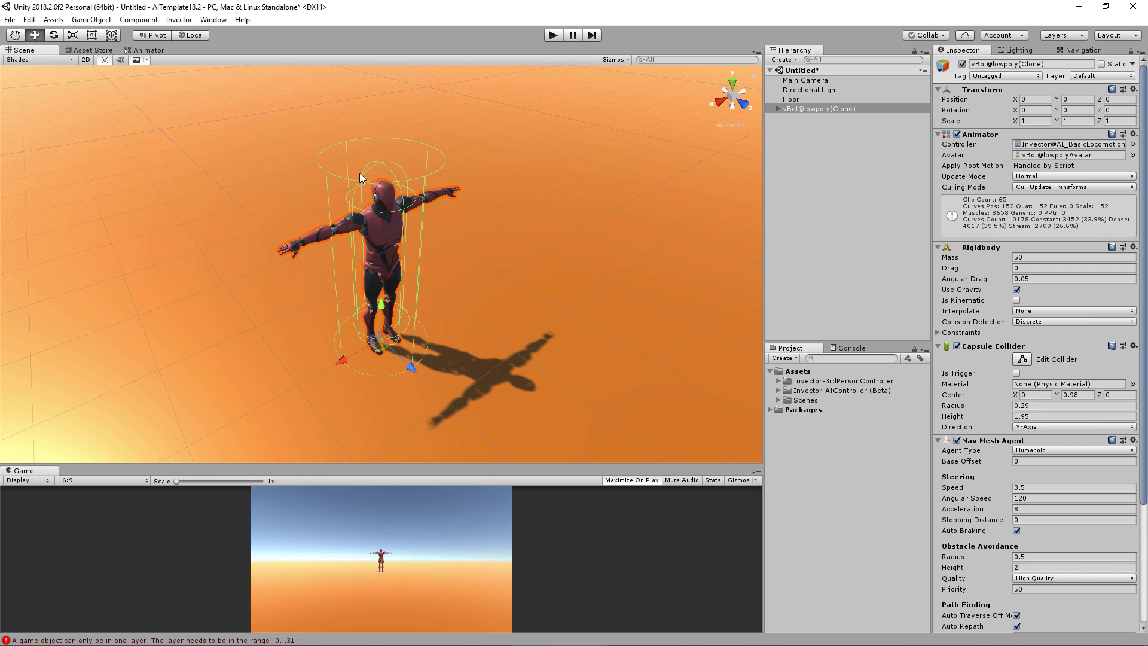
left_click_drag(433, 361, 449, 287, "alt")
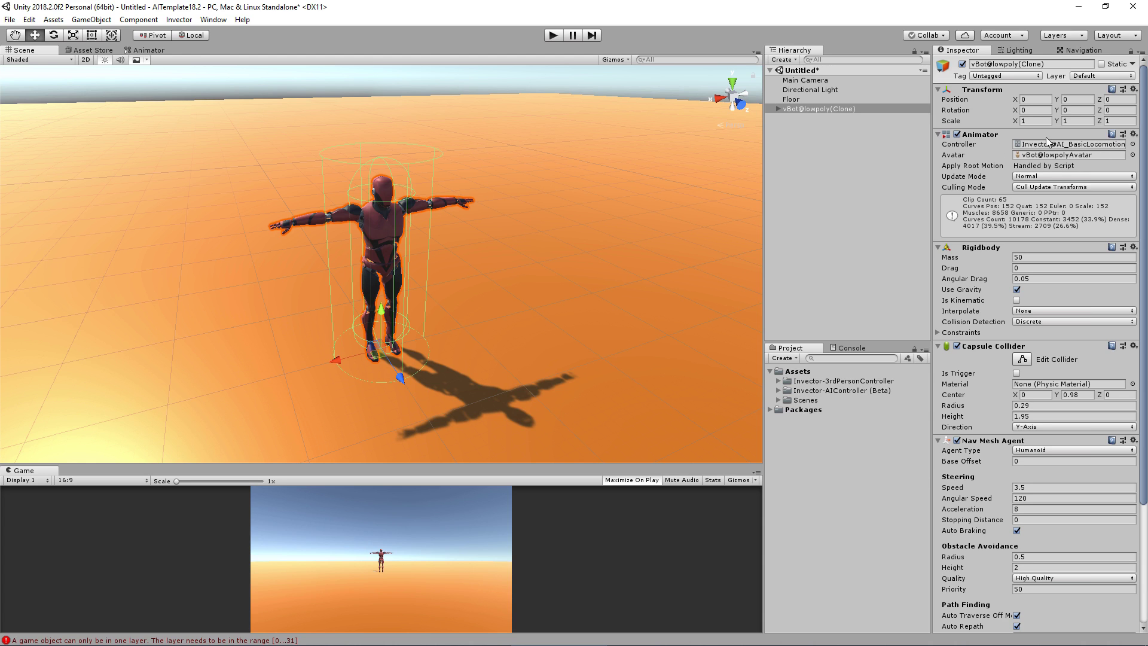
Expand the vFSM Behaviour Controller properties and ping its FSM_CivilianSimple asset in the Project window.
left_click_drag(1142, 161, 1143, 358)
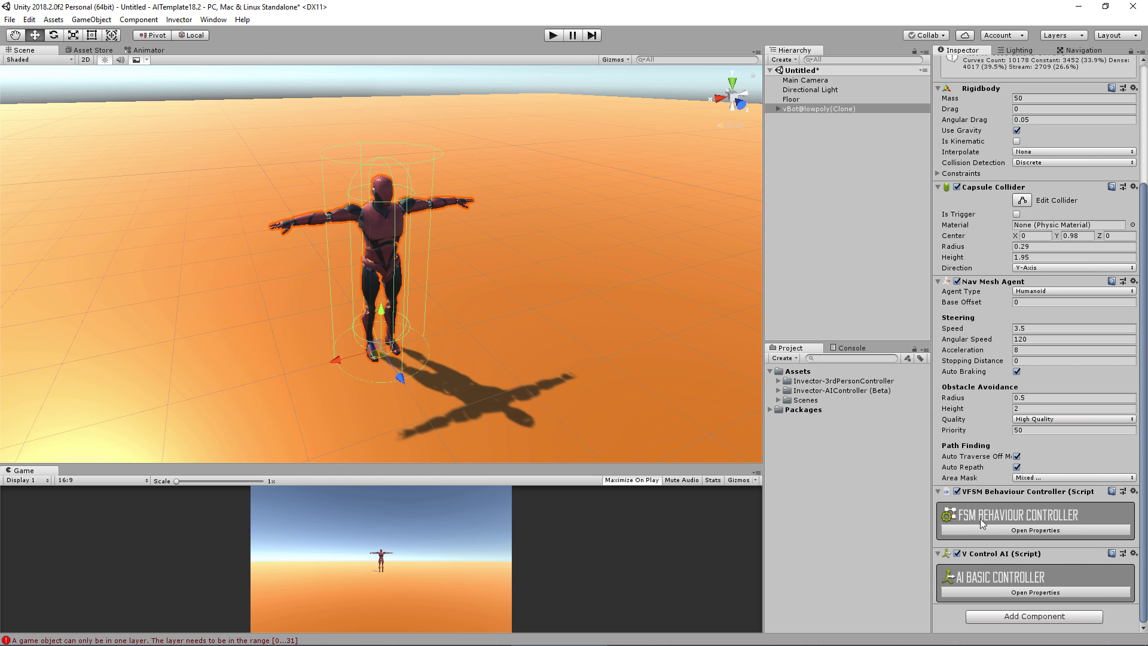
left_click(1016, 530)
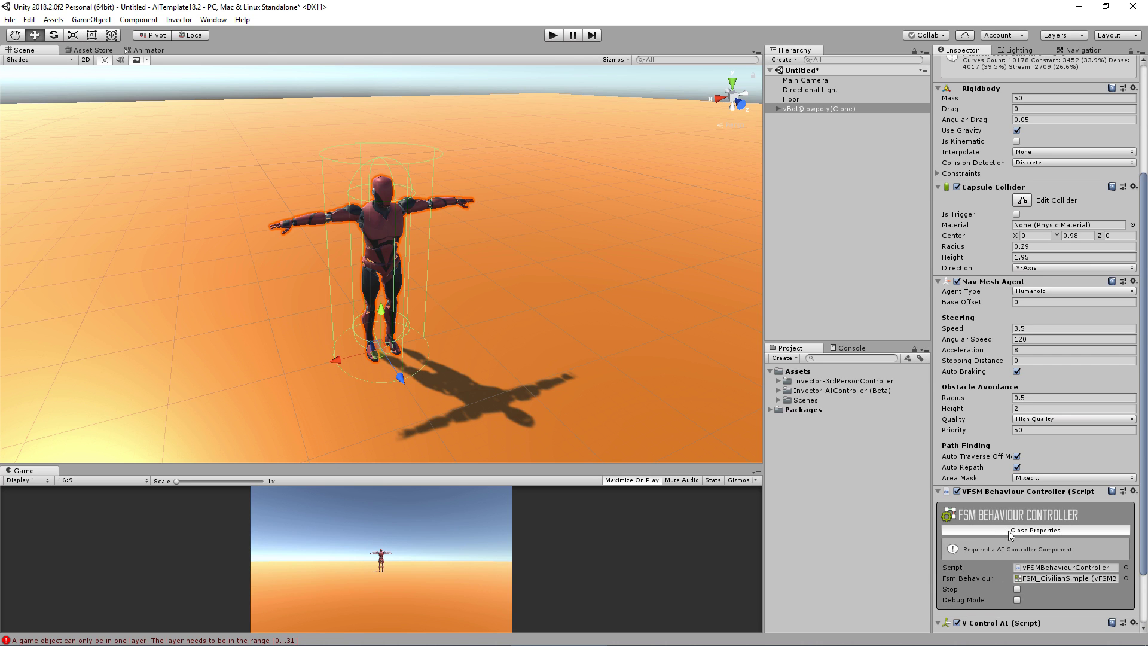
scroll(993, 523, "down", 3)
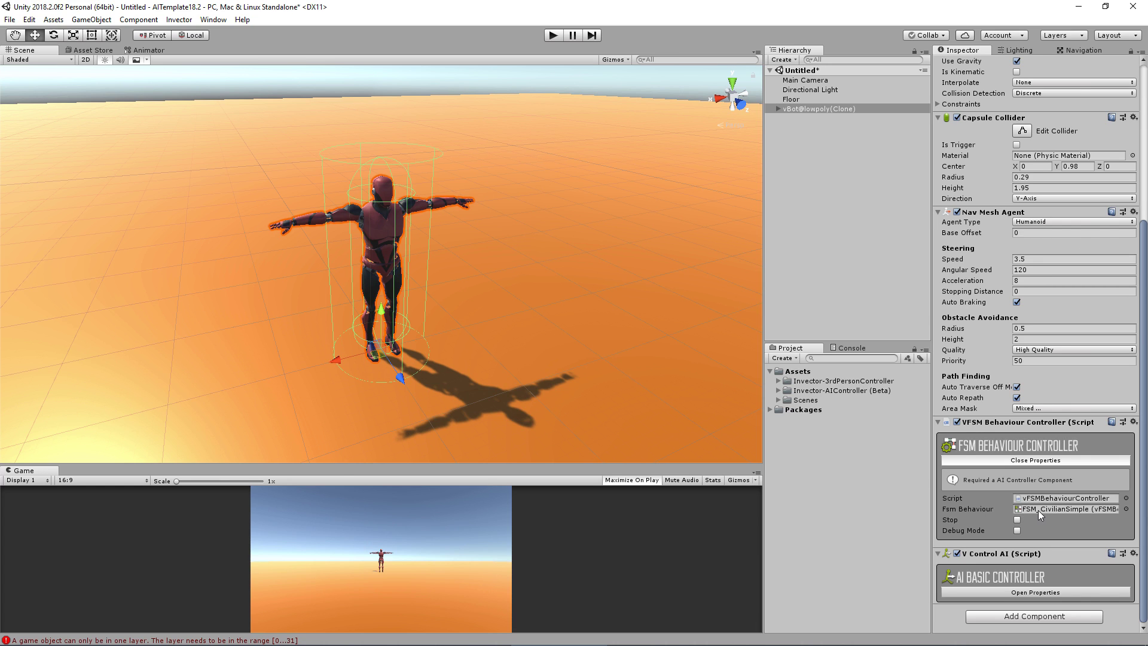
left_click(1063, 515)
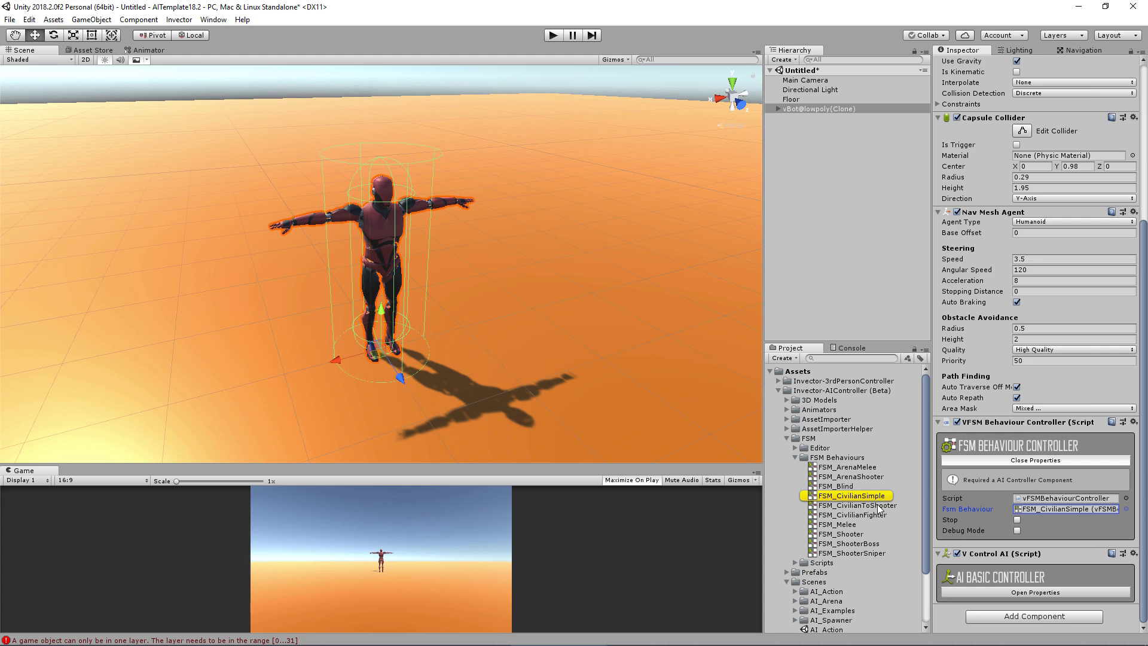
left_click(1007, 591)
Widen the Inspector and review the Health settings, keeping Animation as the death type.
scroll(1027, 487, "down", 3)
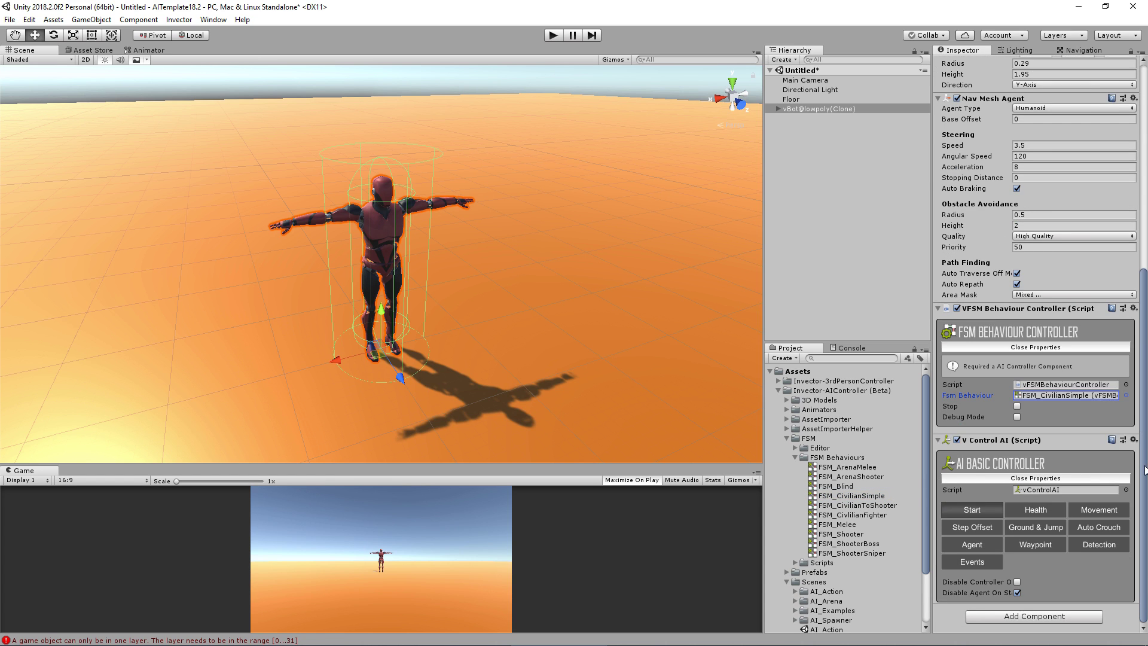
left_click_drag(931, 562, 870, 563)
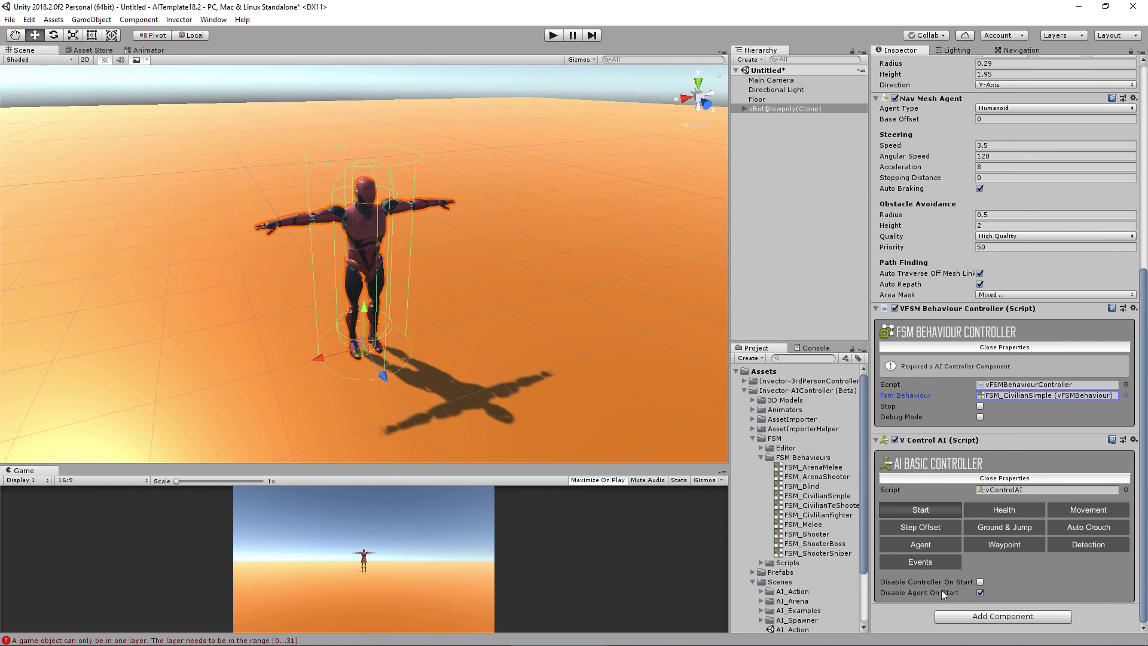
left_click(1004, 509)
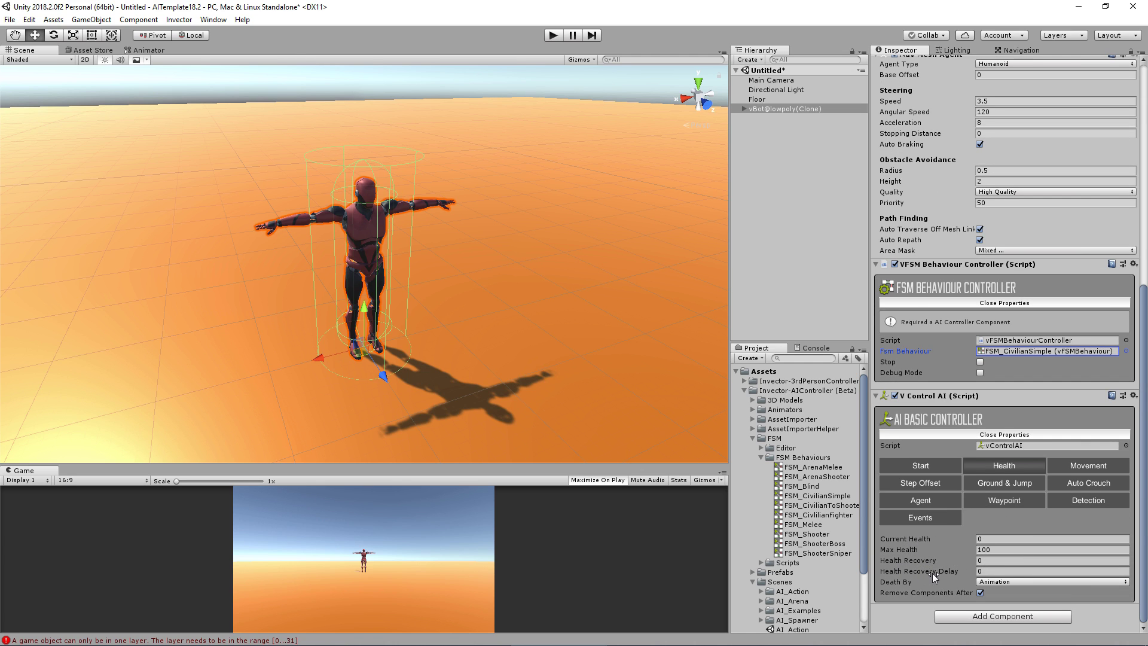
left_click(1006, 582)
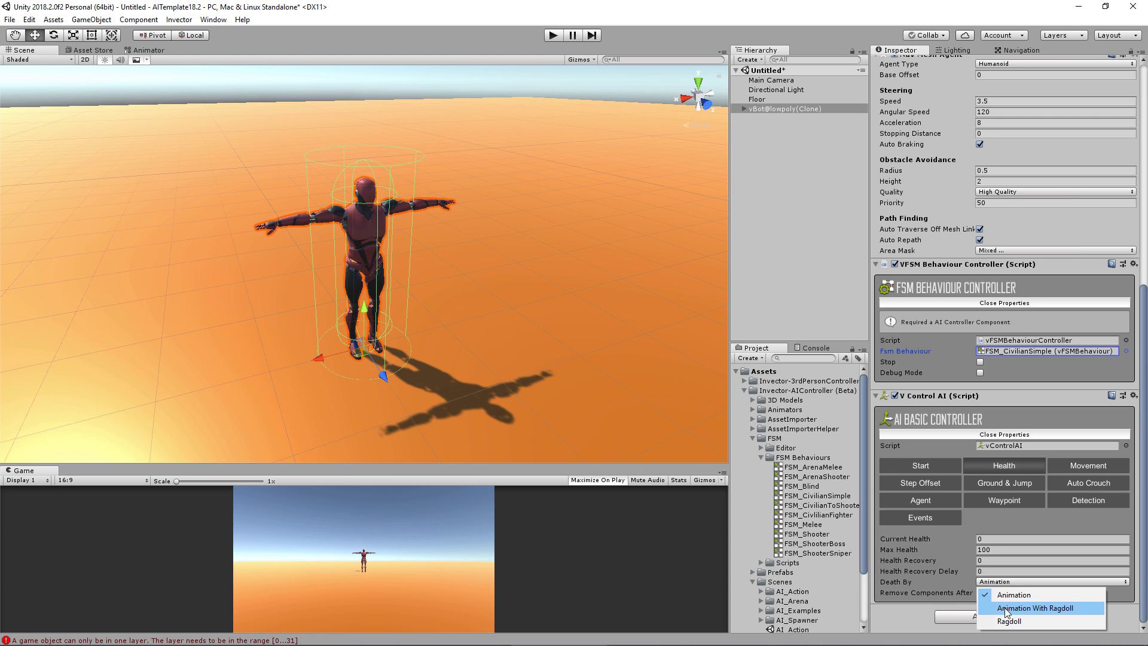
left_click(1011, 595)
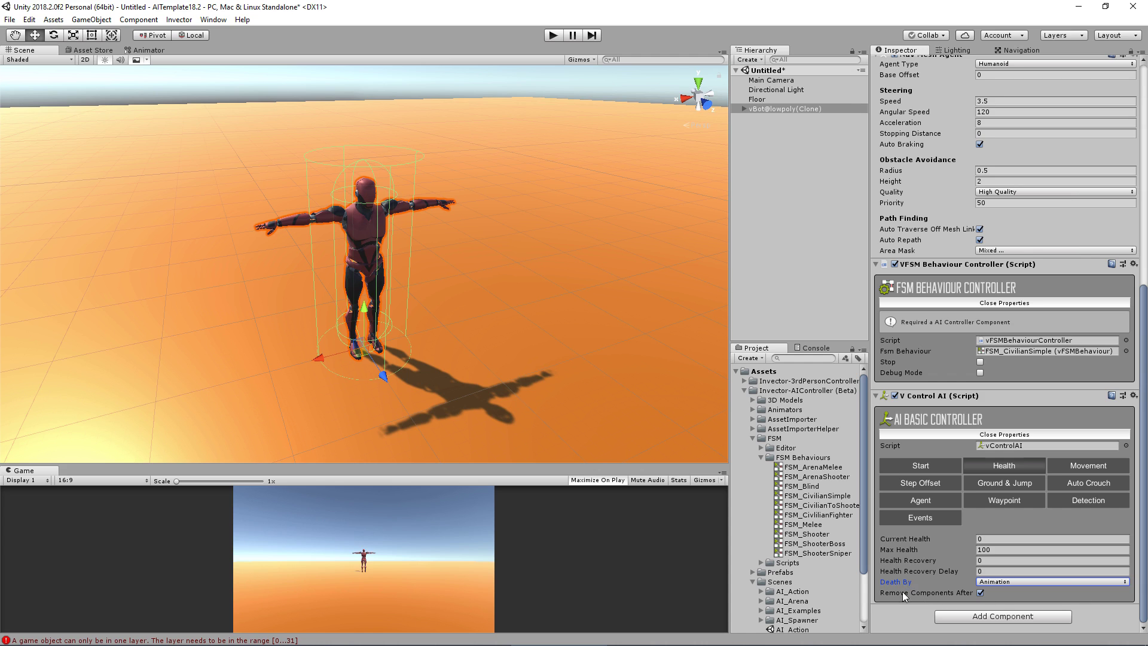
Review the Movement, Step Offset and Ground & Jump settings (jump height 0.75, ground check 0.3).
left_click(1074, 465)
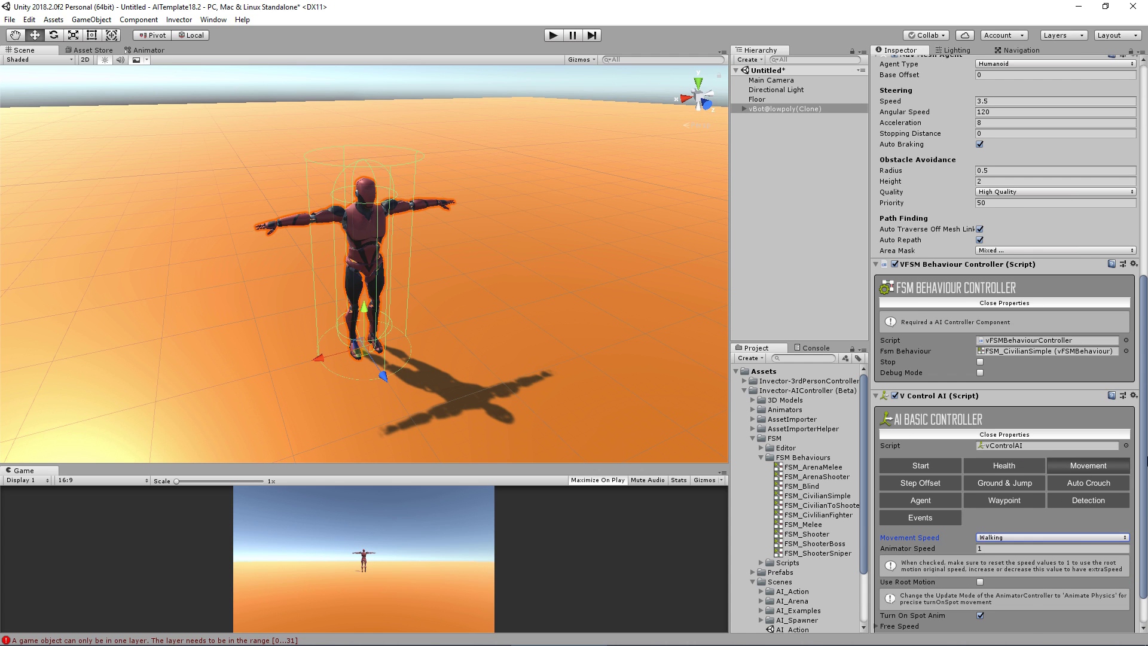
scroll(1106, 496, "down", 2)
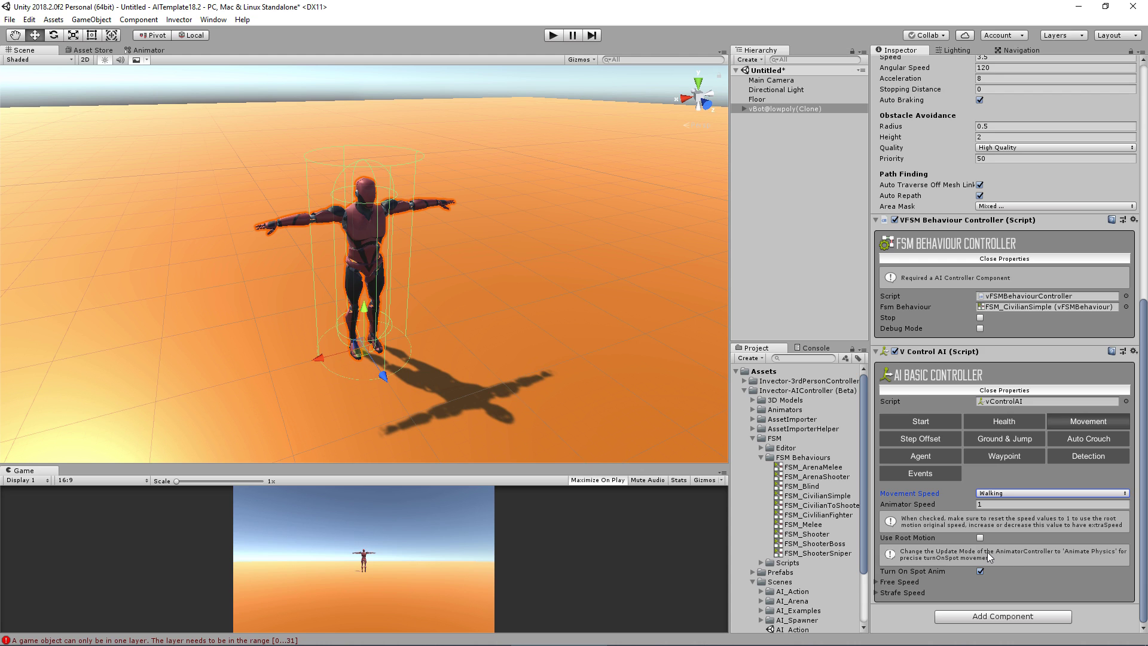
left_click(877, 582)
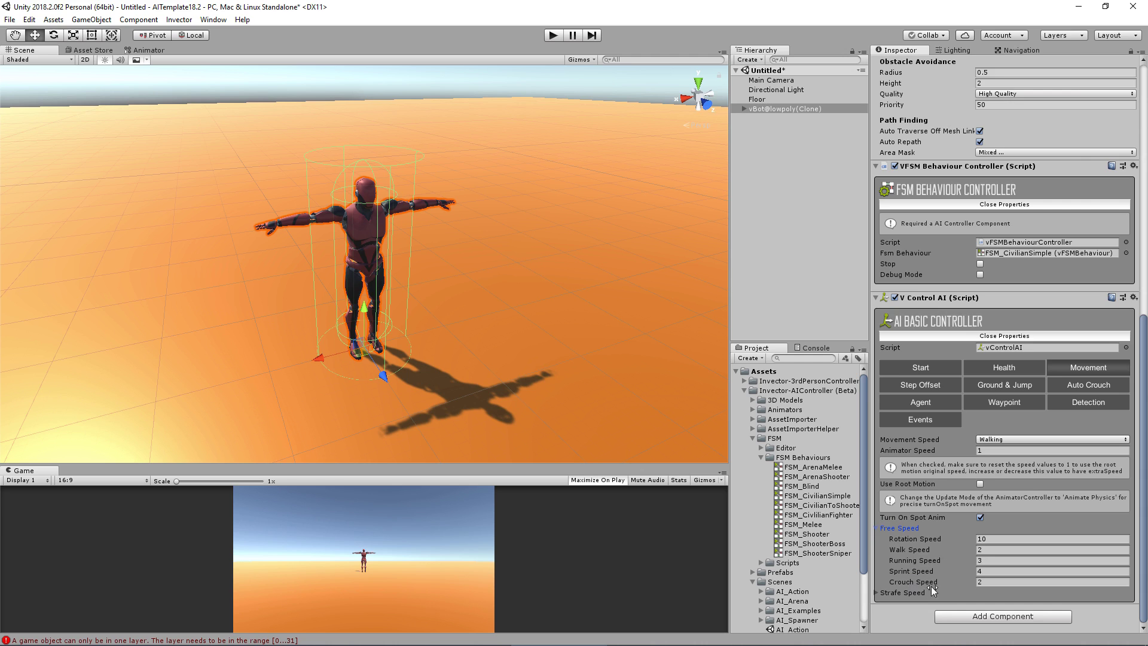
left_click(876, 527)
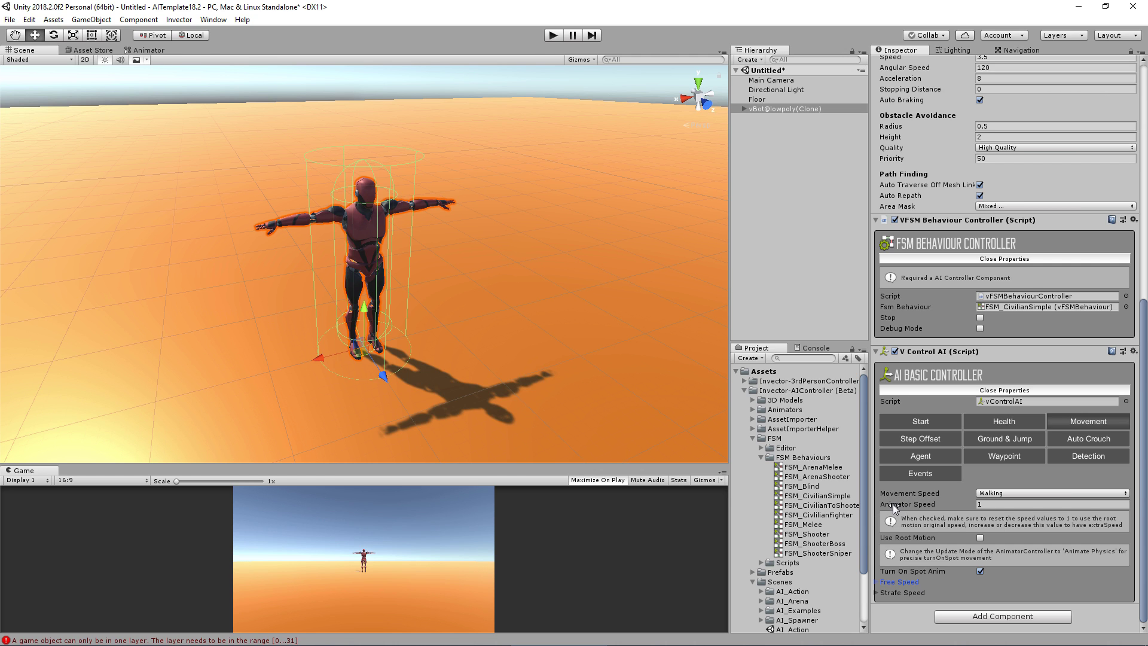
left_click(947, 436)
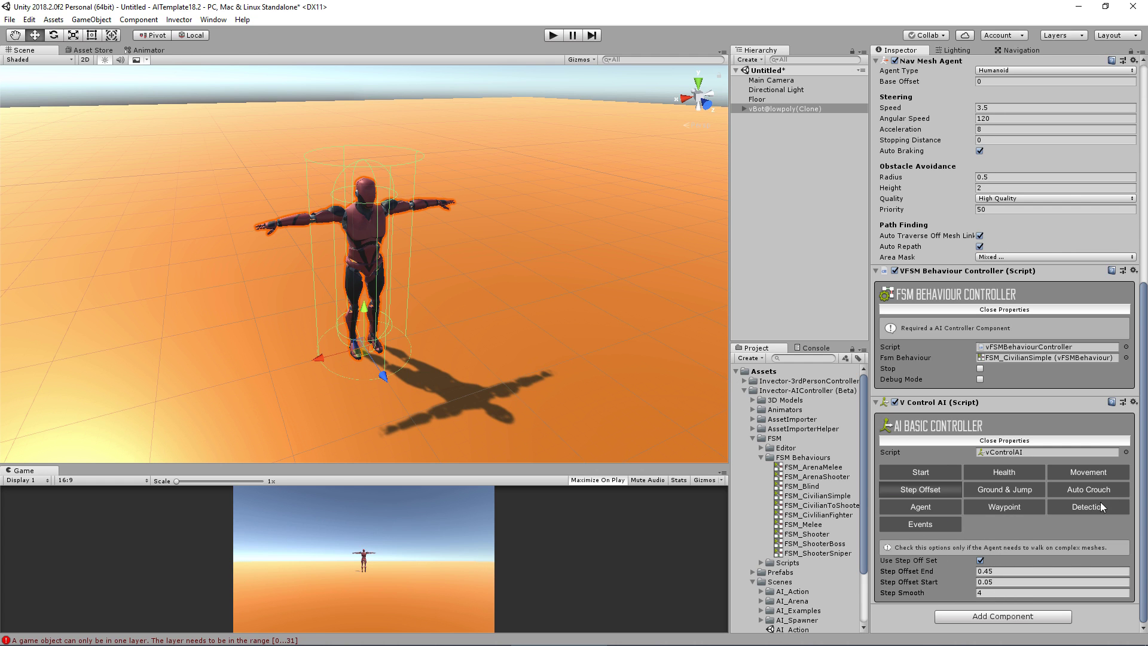
left_click(1021, 489)
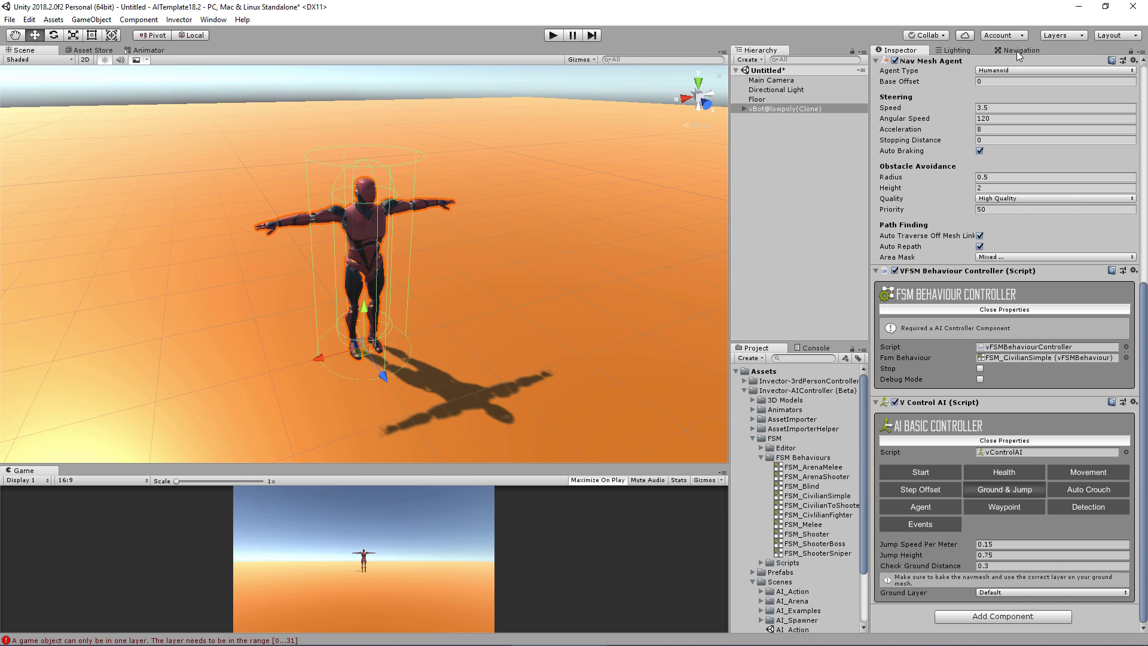
Enable Use Auto Crouch and Debug Auto Crouch, and set Head Detect Start to 0.514.
left_click(1092, 487)
left_click(980, 550)
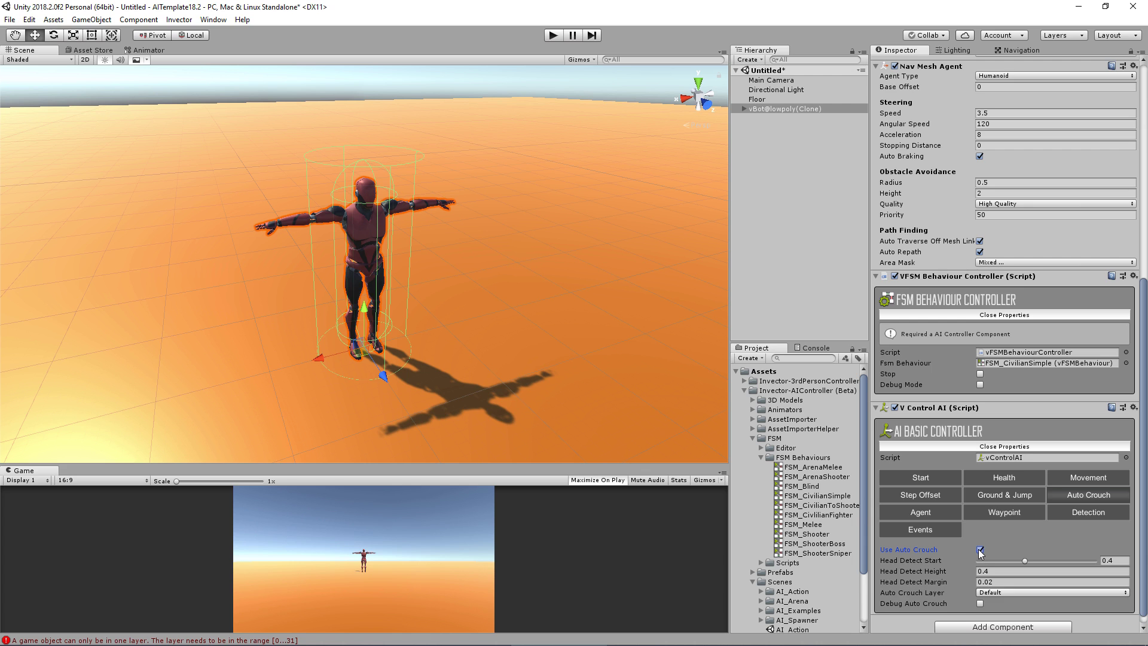
left_click(979, 603)
left_click_drag(1024, 561, 1040, 562)
scroll(567, 360, "up", 8)
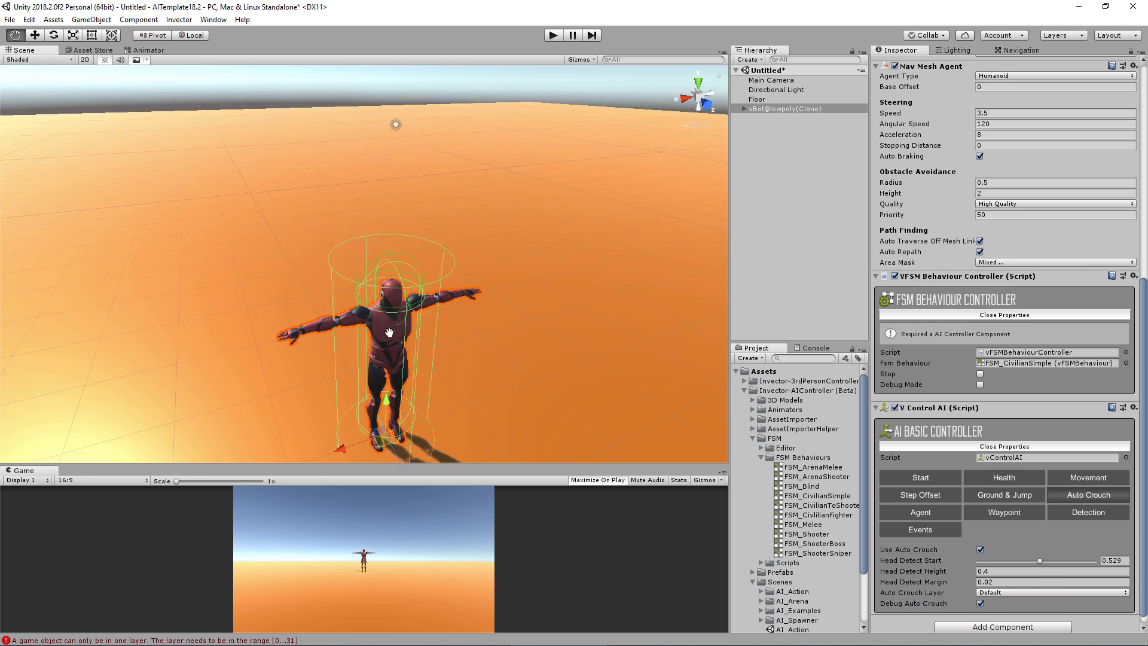
left_click_drag(567, 360, 550, 249, "alt")
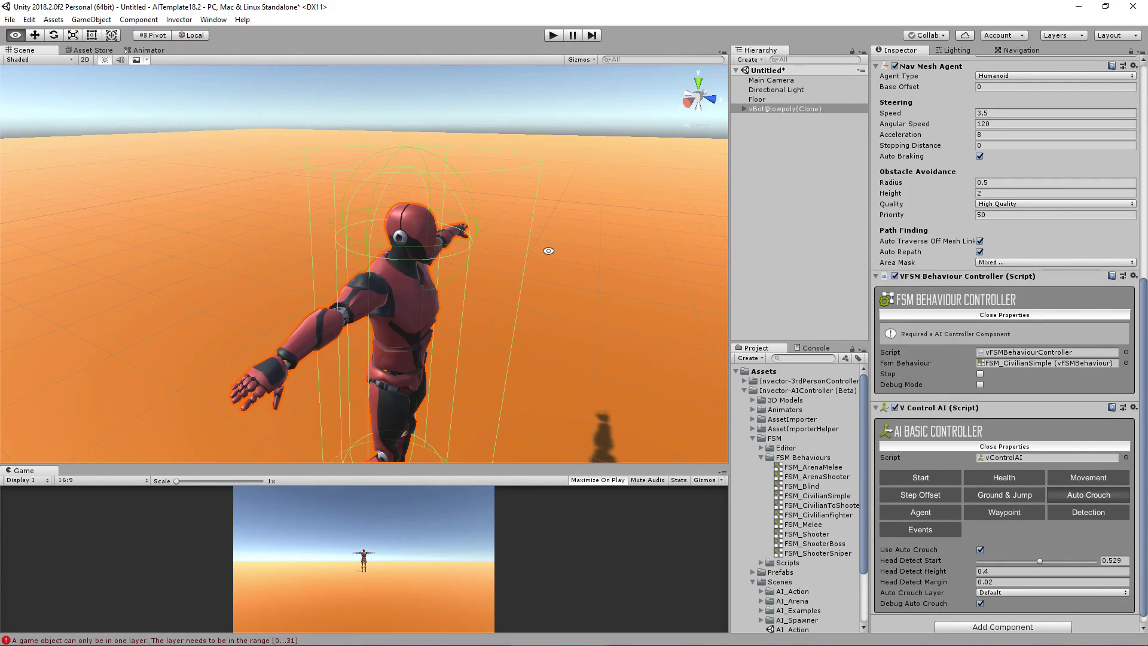
left_click(136, 59)
left_click_drag(322, 198, 358, 181, "alt")
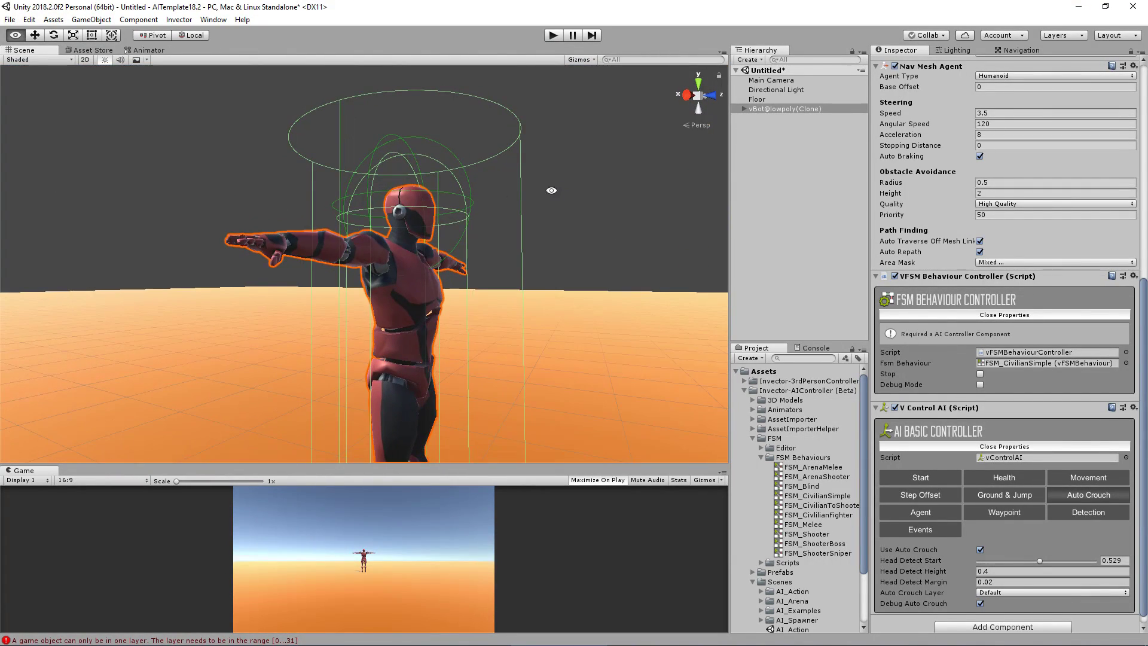
mouse_move(1040, 560)
left_mouse_down()
mouse_move(1068, 558)
mouse_move(1018, 562)
mouse_move(1050, 554)
mouse_move(1038, 556)
left_mouse_up()
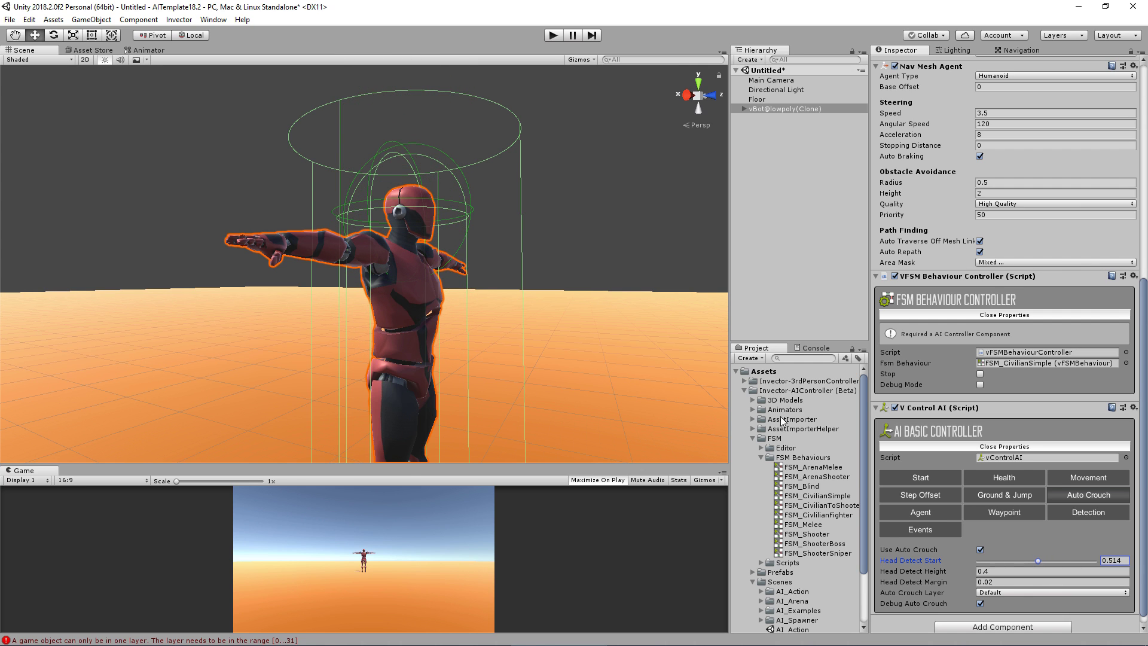
mouse_move(455, 263)
right_mouse_down("alt")
mouse_move(472, 293)
mouse_move(449, 263)
right_mouse_up("alt")
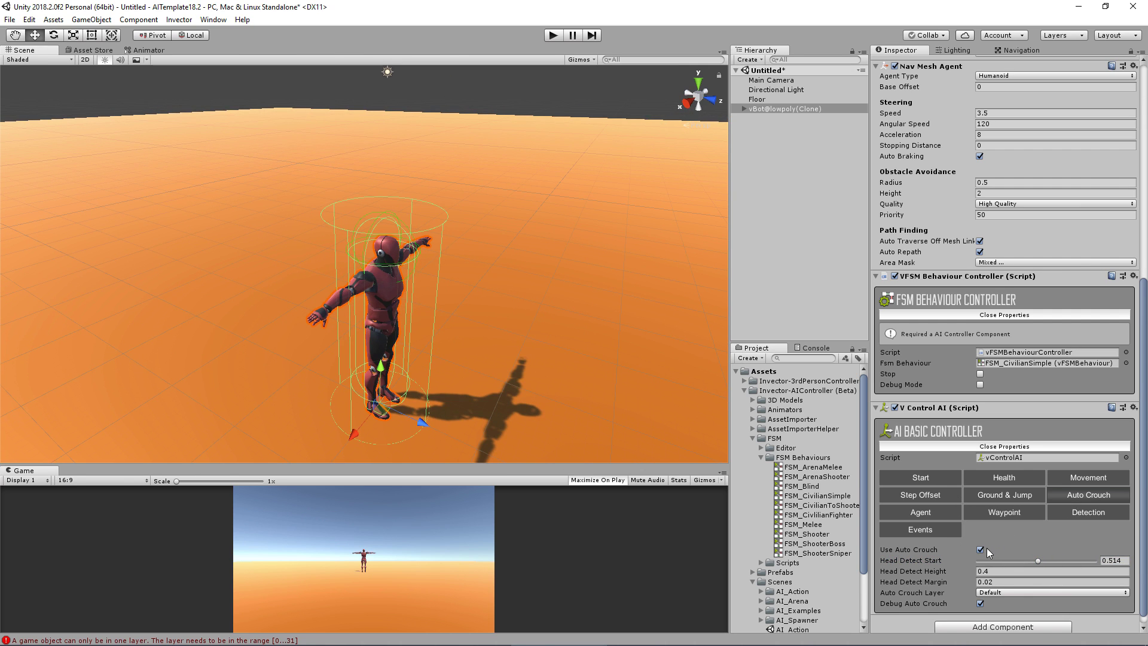
Review the navmesh Agent settings and the Waypoint settings with random waypoints enabled.
left_click(934, 513)
scroll(977, 514, "down", 3)
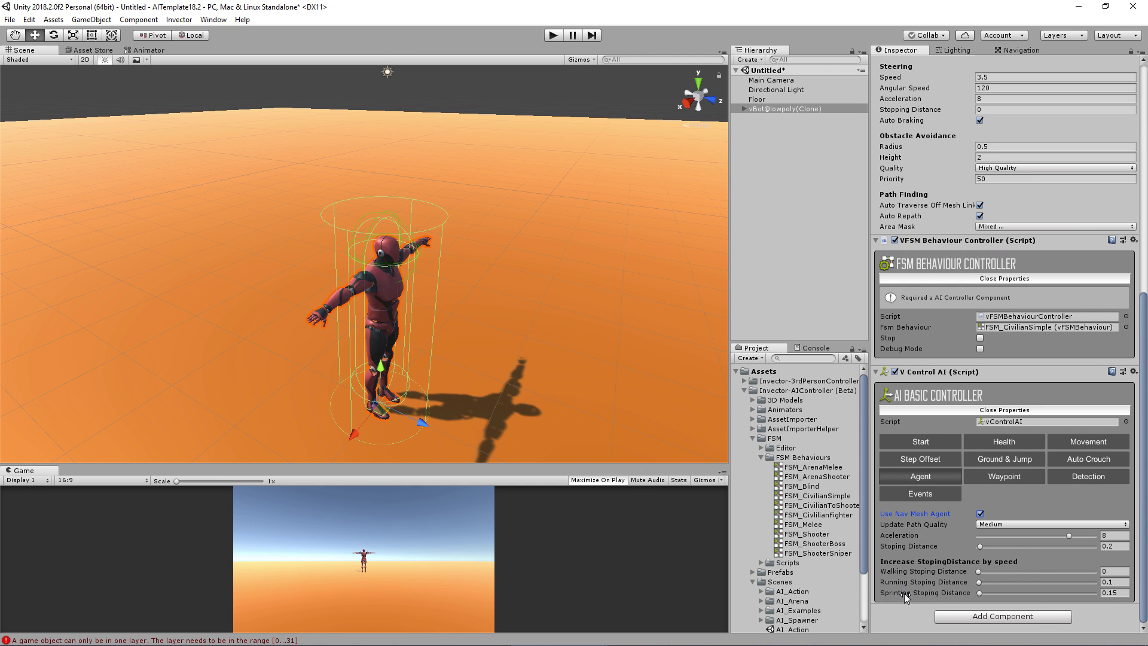
left_click(1014, 476)
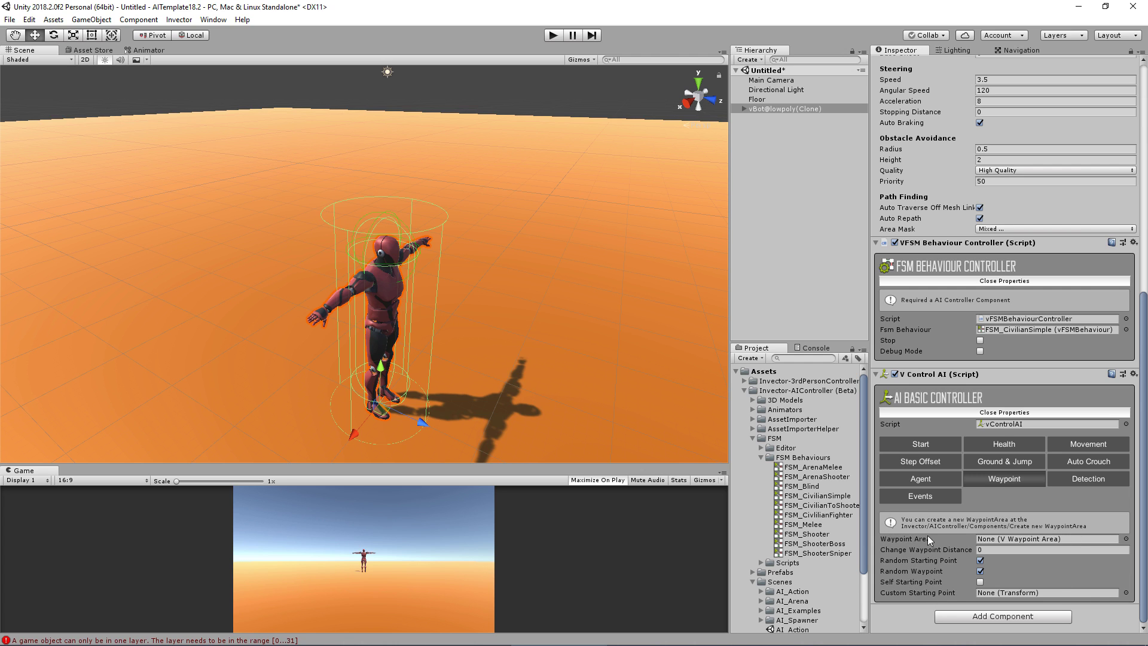
Show the Detection settings: field of view 90, detect distance 3–6, sight method Mixed.
left_click(1106, 481)
scroll(1096, 490, "down", 5)
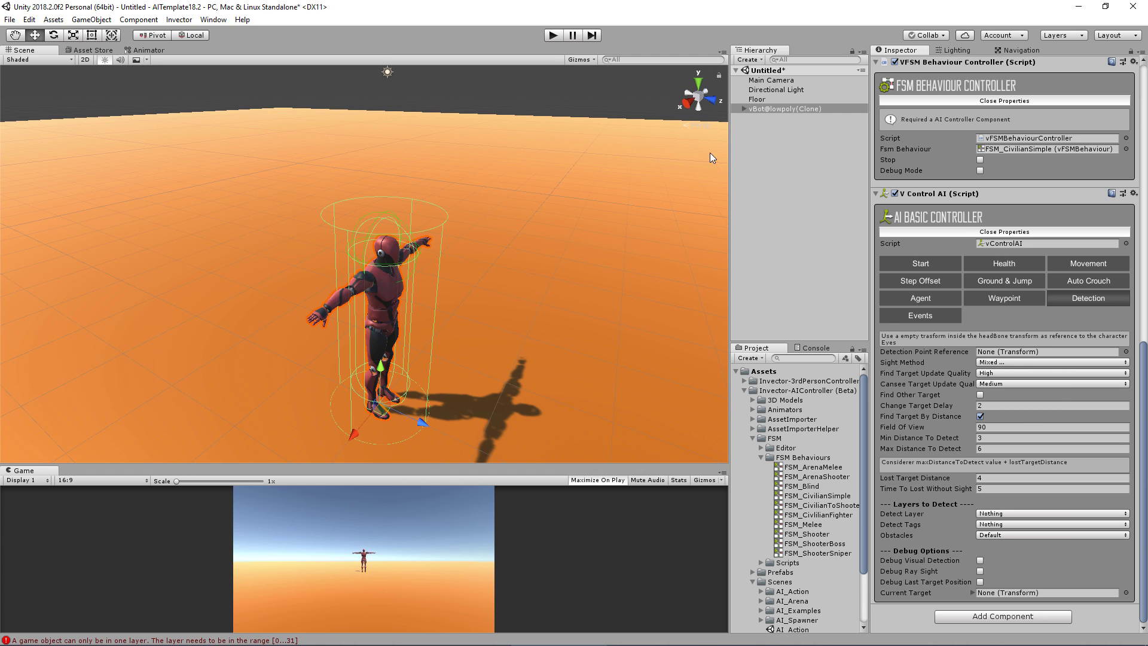
Create an empty child named Eyes under the vBot's Head bone.
left_click(744, 109)
left_click_drag(729, 152, 712, 153)
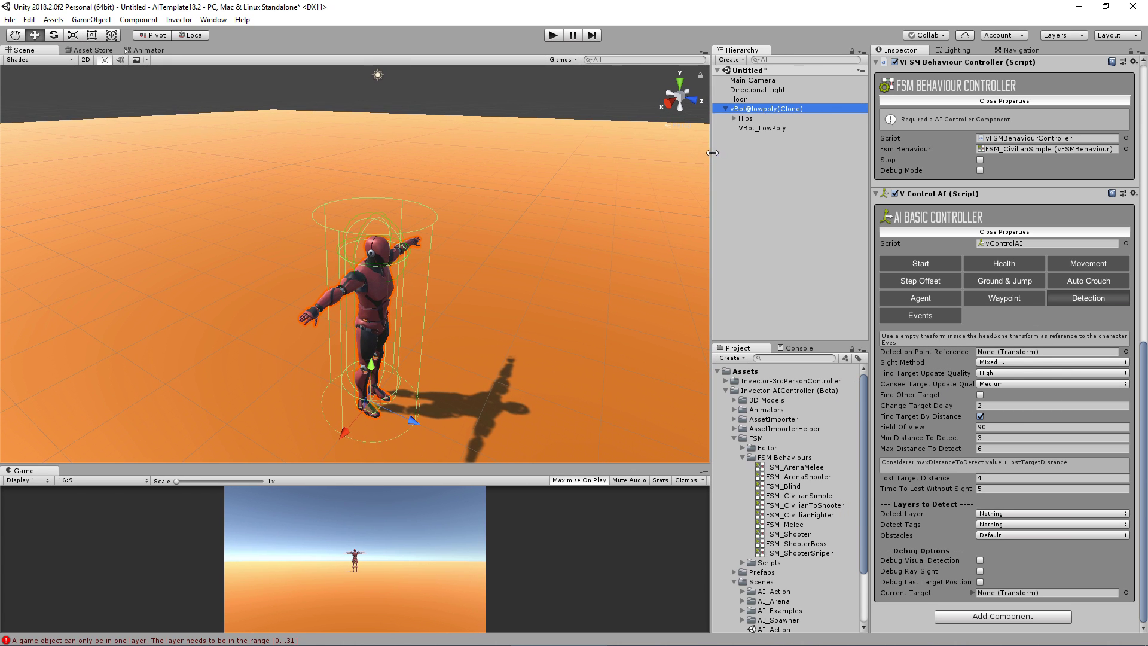
left_click(733, 118)
left_click(742, 147)
left_click(750, 157)
left_click(759, 167)
left_click(767, 185)
left_click(776, 195)
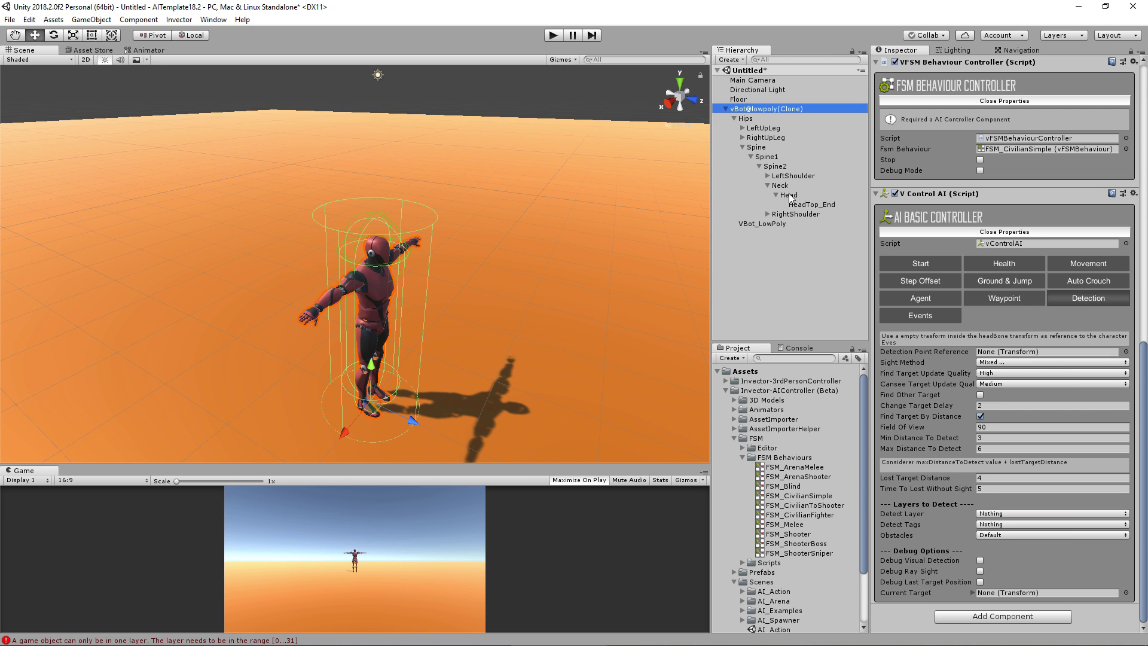
right_click(788, 194)
left_click(829, 292)
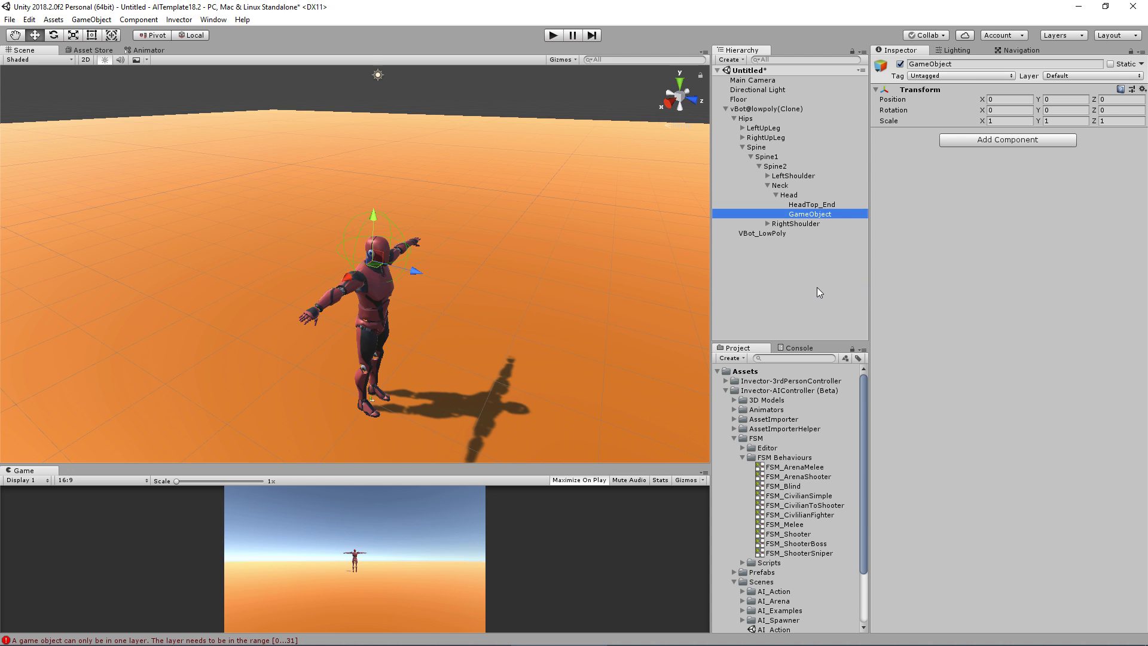
type("Eyes")
key("Return")
Set Eyes as the Detection Point Reference and turn on Debug Visual Detection.
left_click(759, 109)
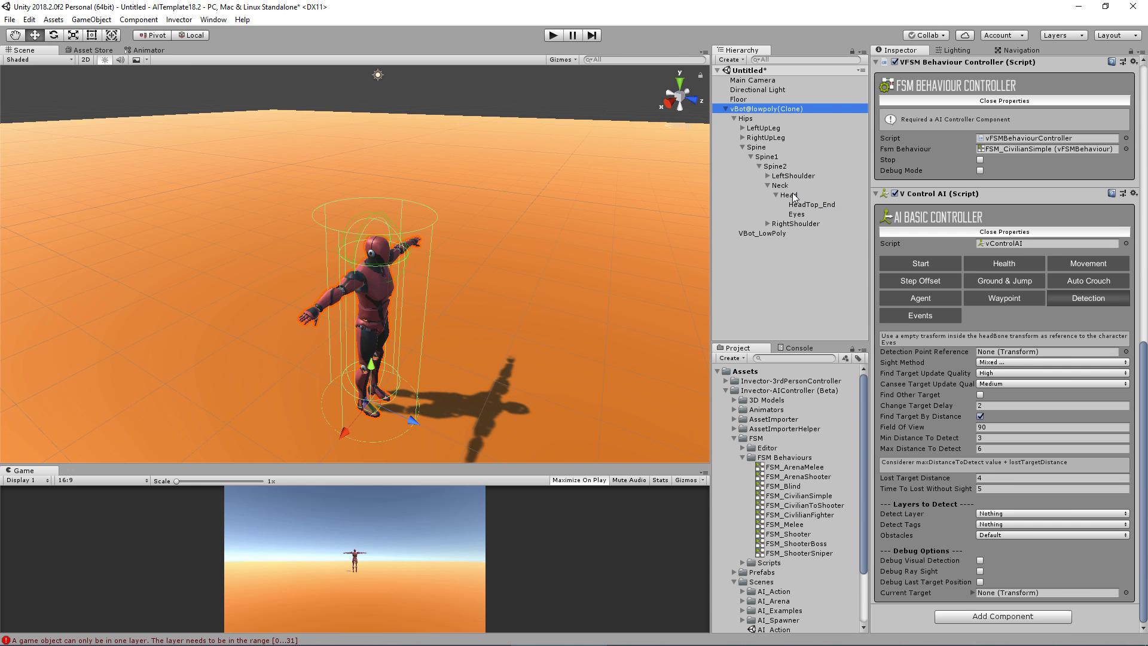
left_click_drag(796, 214, 993, 356)
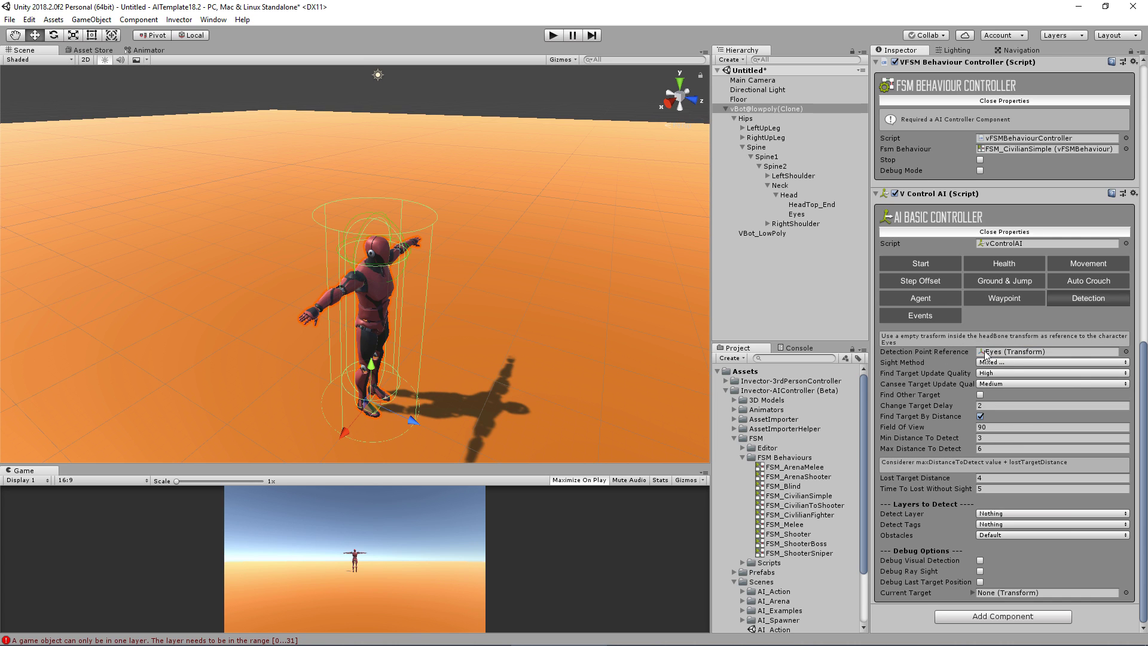
left_click(980, 560)
left_click_drag(491, 339, 526, 287, "alt")
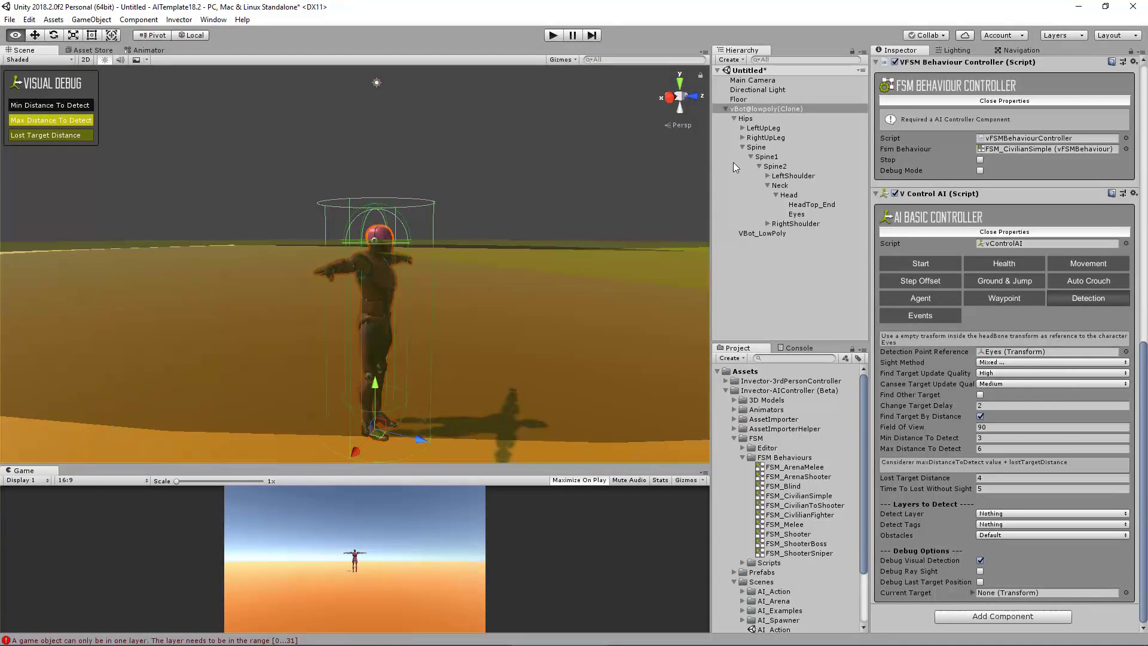
left_click(796, 214)
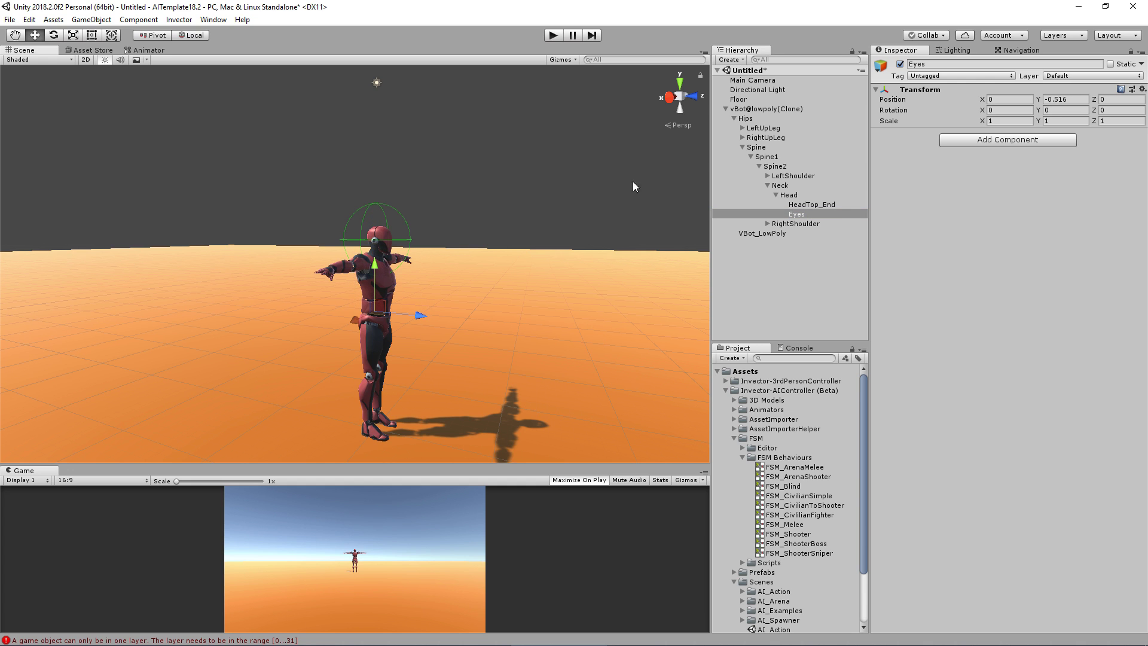
left_click(765, 108)
left_click_drag(487, 303, 735, 281, "alt")
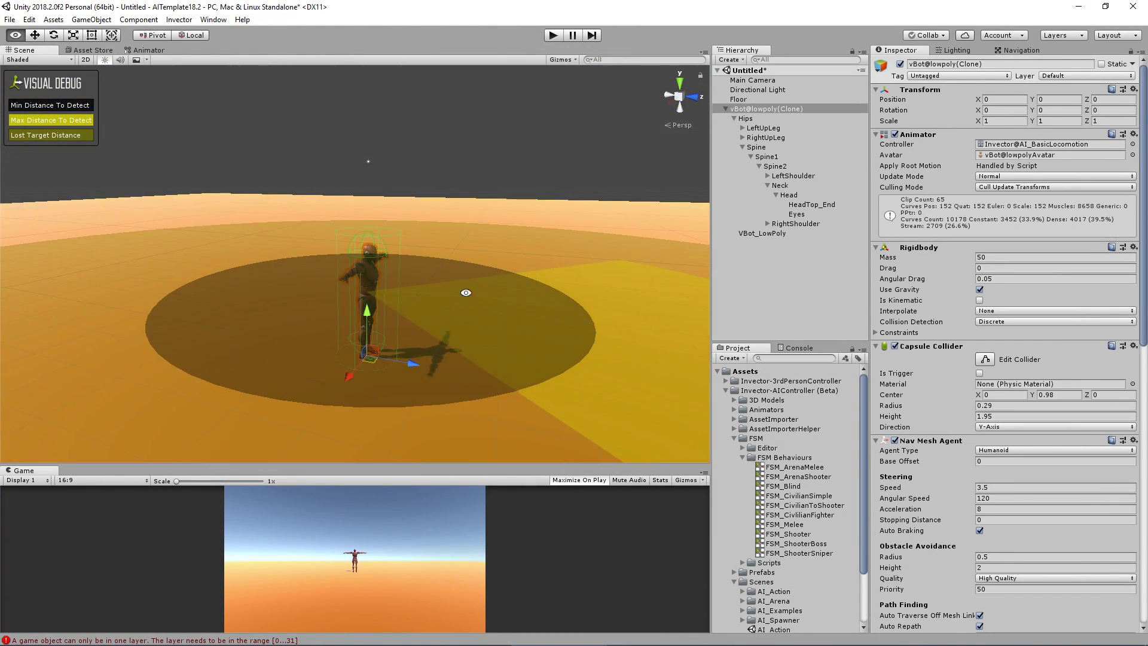
Raise Eyes to eye level (Y 0.117, Z 0.123) and view the detection circles from above.
left_click(800, 213)
left_click_drag(367, 246, 425, 297)
scroll(421, 257, "up", 3)
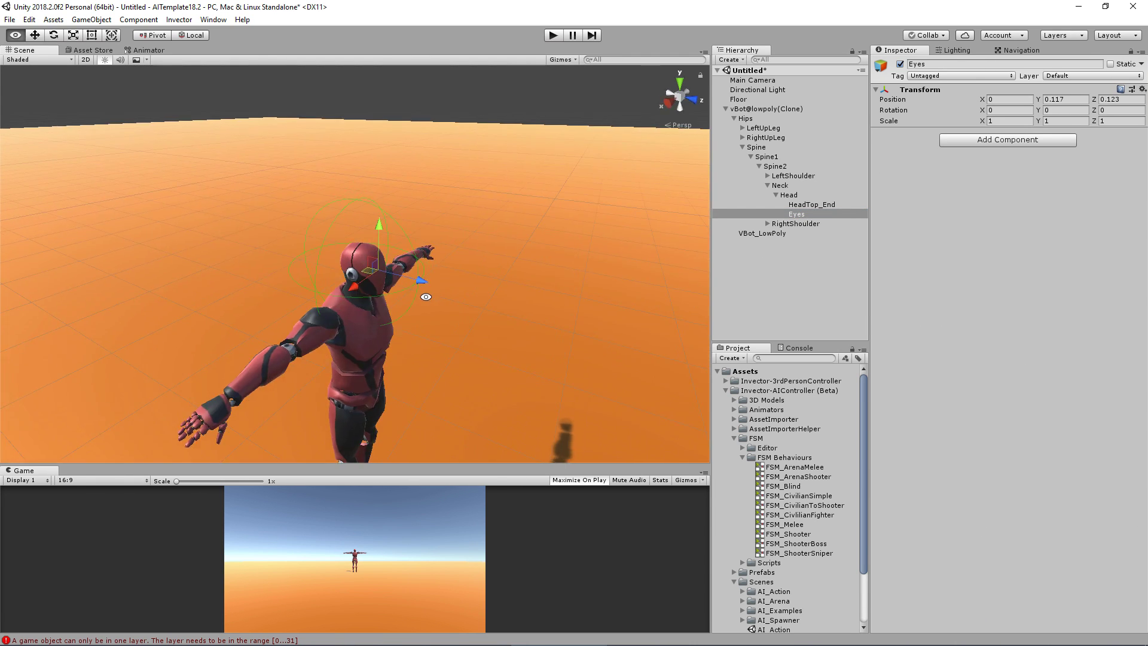
double_click(766, 108)
scroll(336, 279, "down", 5)
left_click_drag(461, 267, 443, 240, "alt")
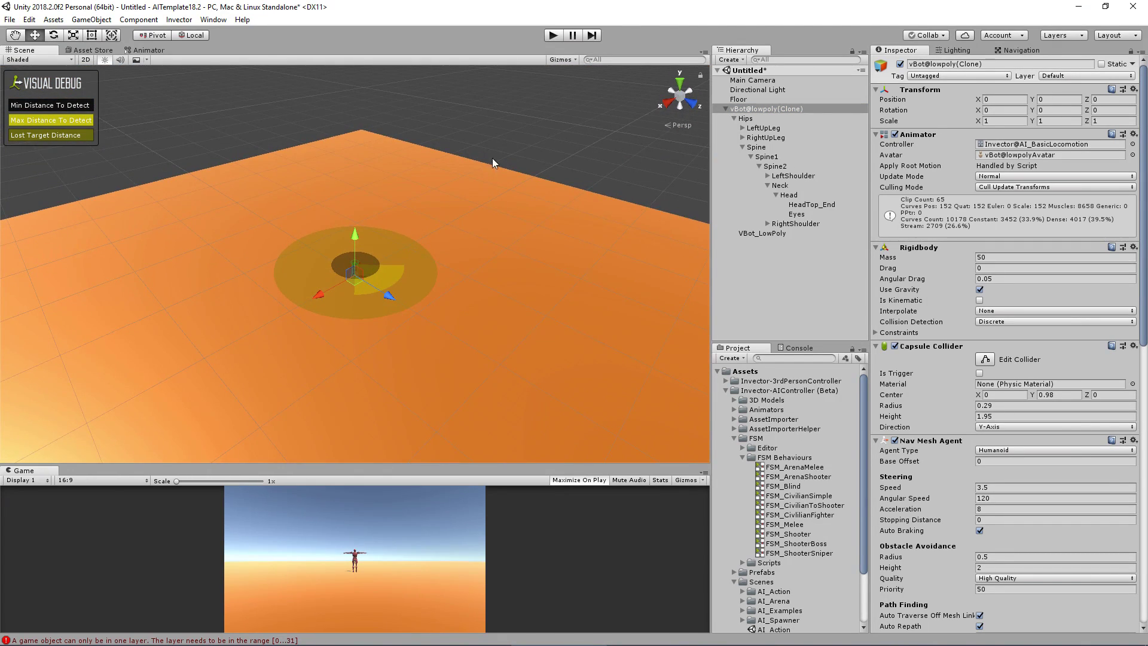
Deactivate the Floor object and reselect the vBot character.
left_click(370, 134)
left_click(900, 64)
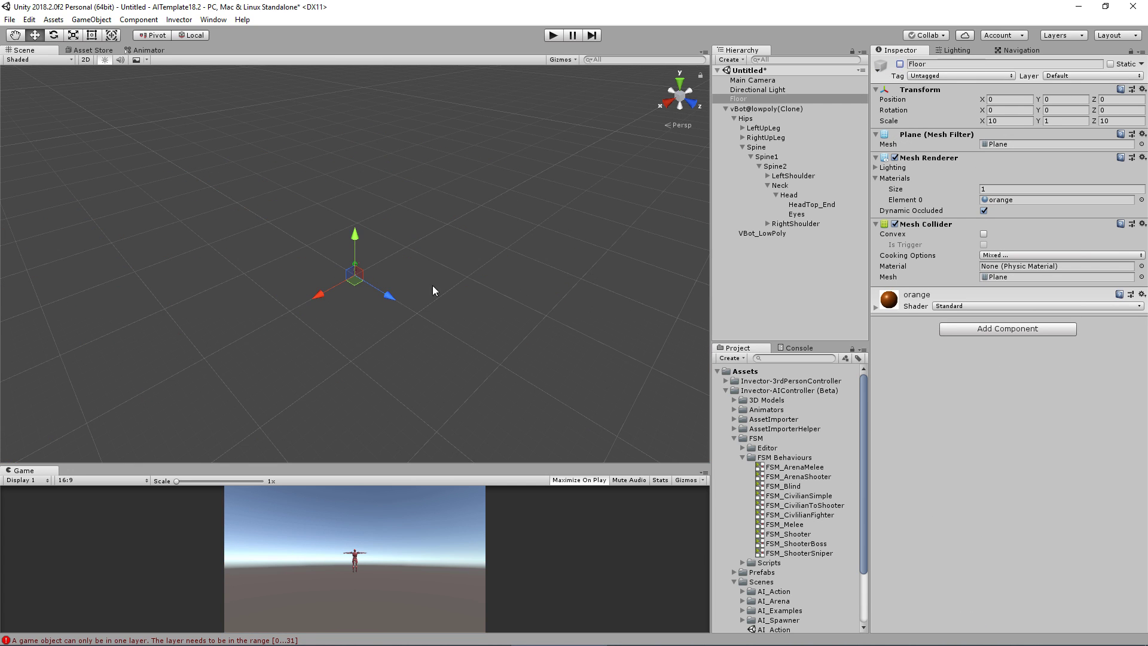
left_click(765, 108)
left_click_drag(485, 287, 485, 219)
Widen Min Distance To Detect to 3.67 and Max Distance To Detect to 8.11.
scroll(485, 219, "up", 3)
key("w")
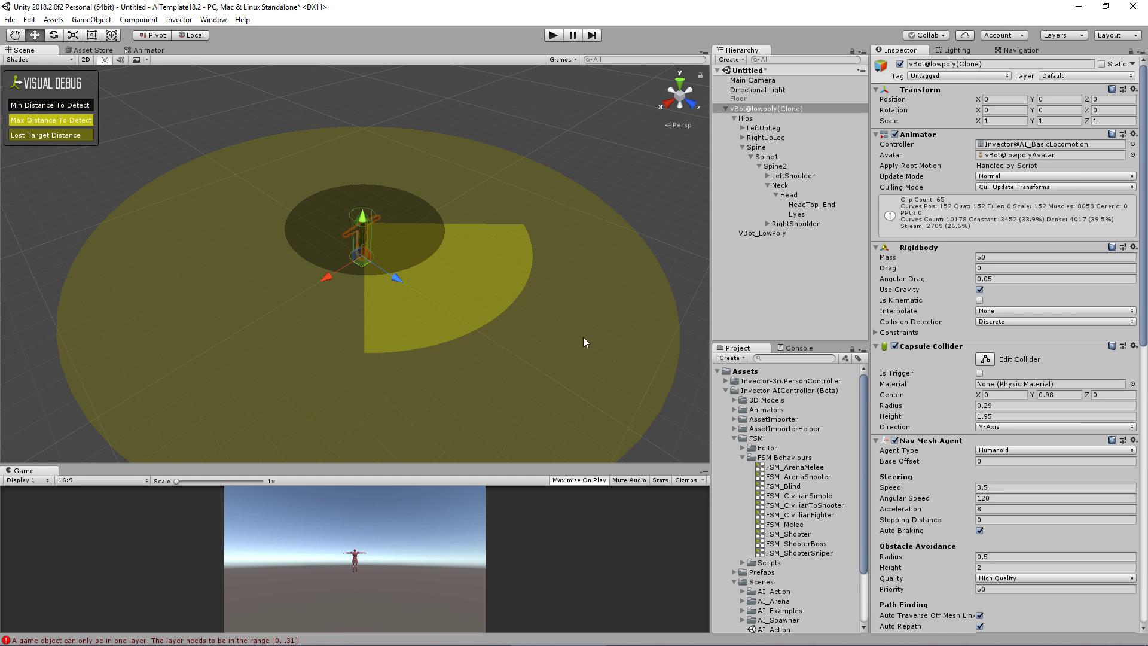
scroll(979, 424, "down", 15)
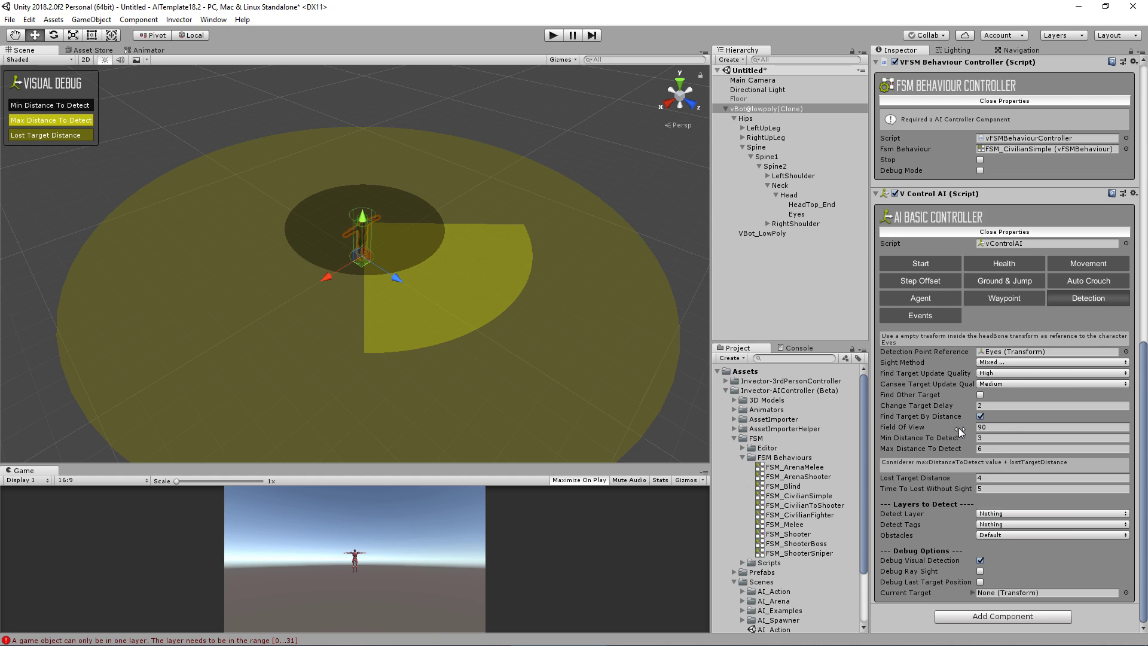
left_click_drag(903, 436, 939, 449)
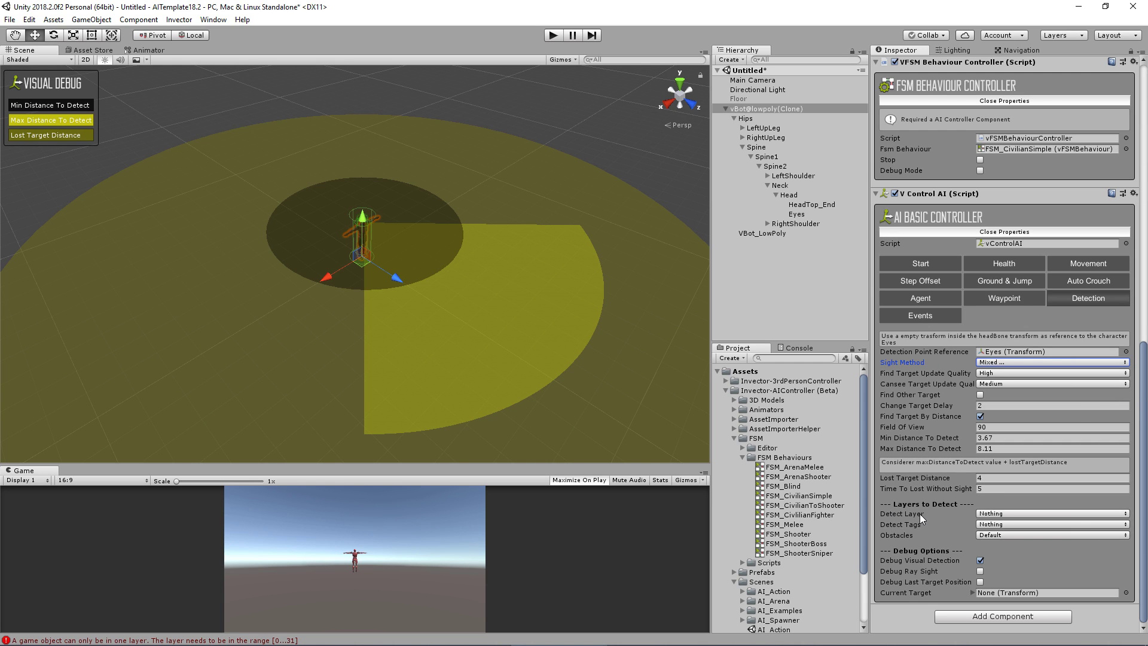
Name User Layer 8 'Player' in the Tags and Layers settings.
left_click(990, 514)
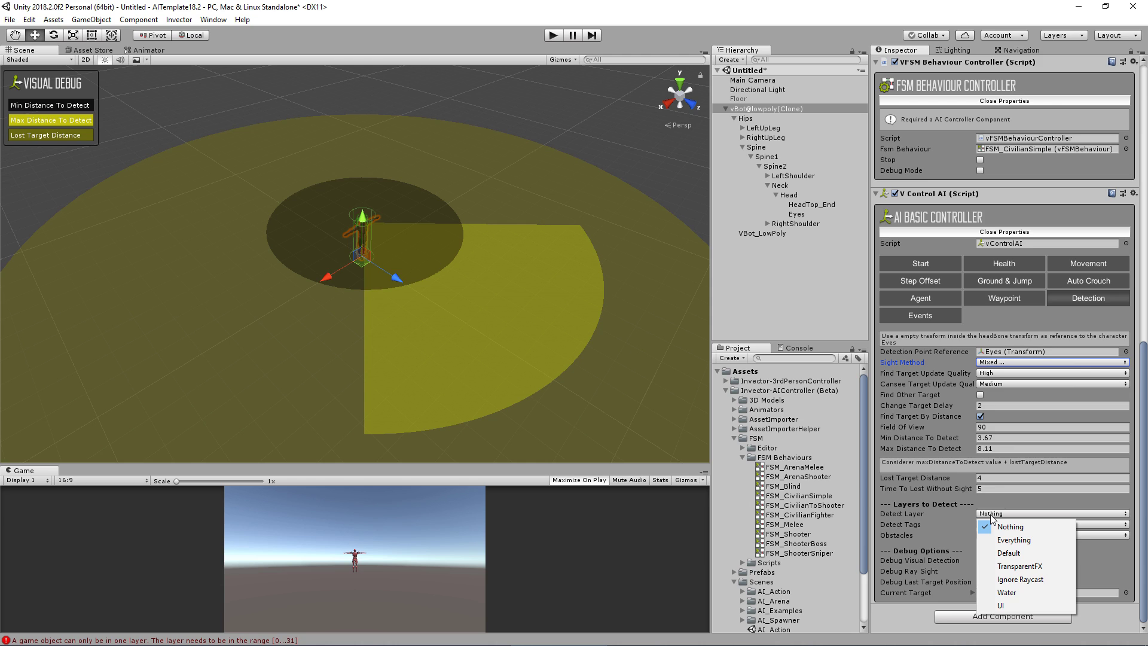
left_click(1058, 35)
left_click(1071, 127)
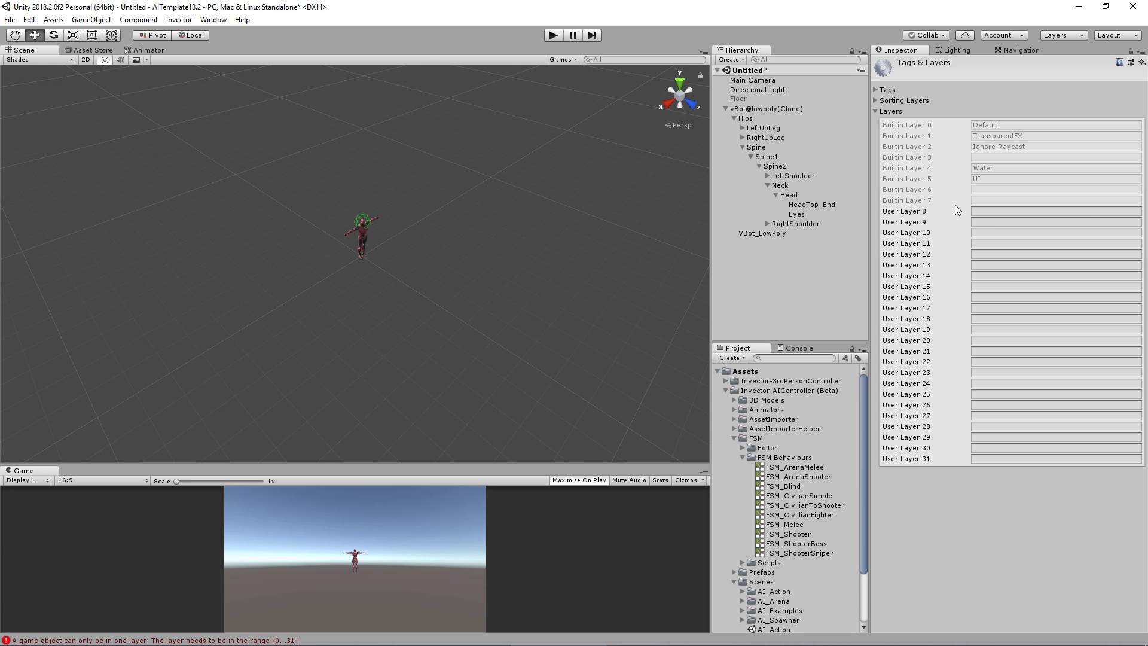
left_click(985, 211)
type("Player")
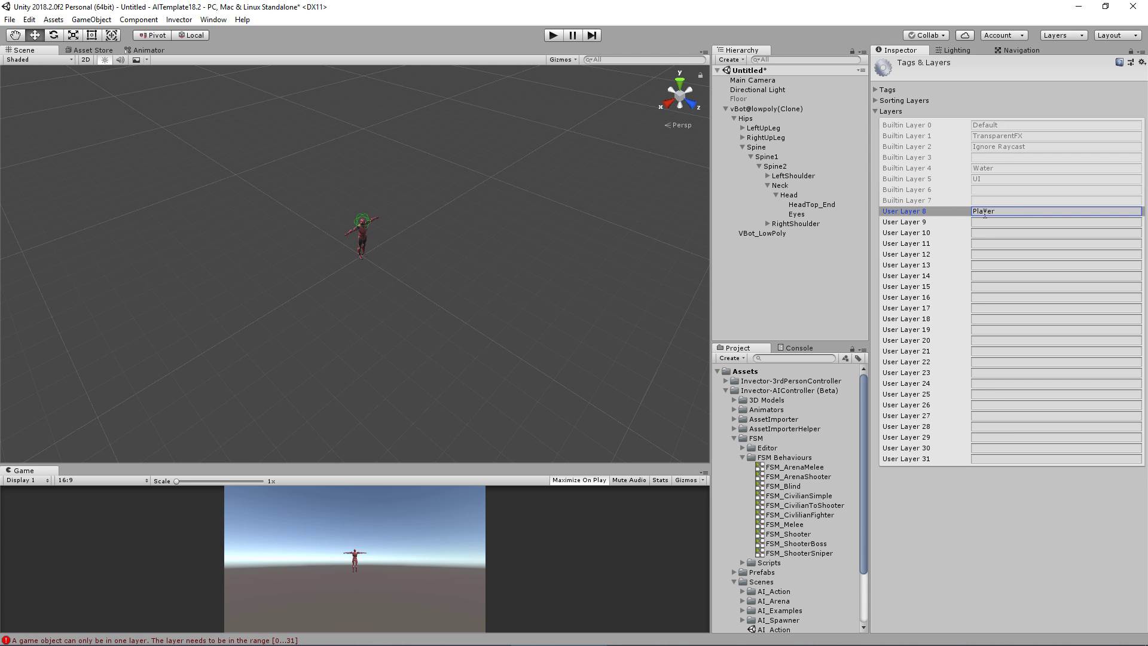
Set the vBot's Detect Layer to Player.
left_click(779, 108)
scroll(1019, 382, "down", 10)
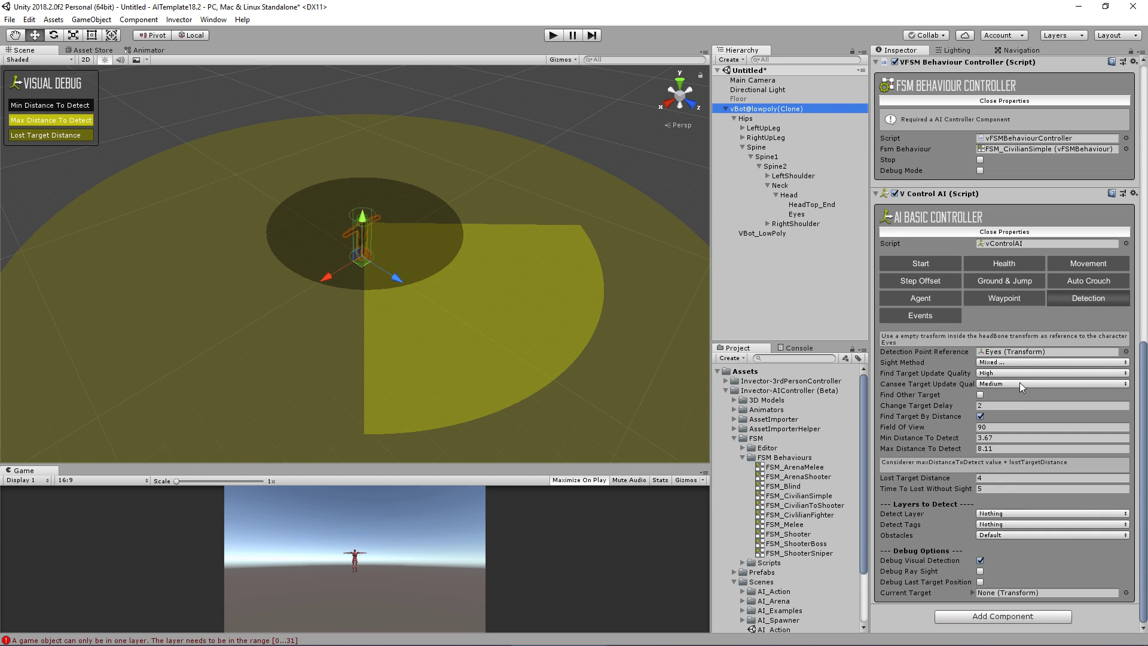
left_click(997, 515)
left_click(1003, 609)
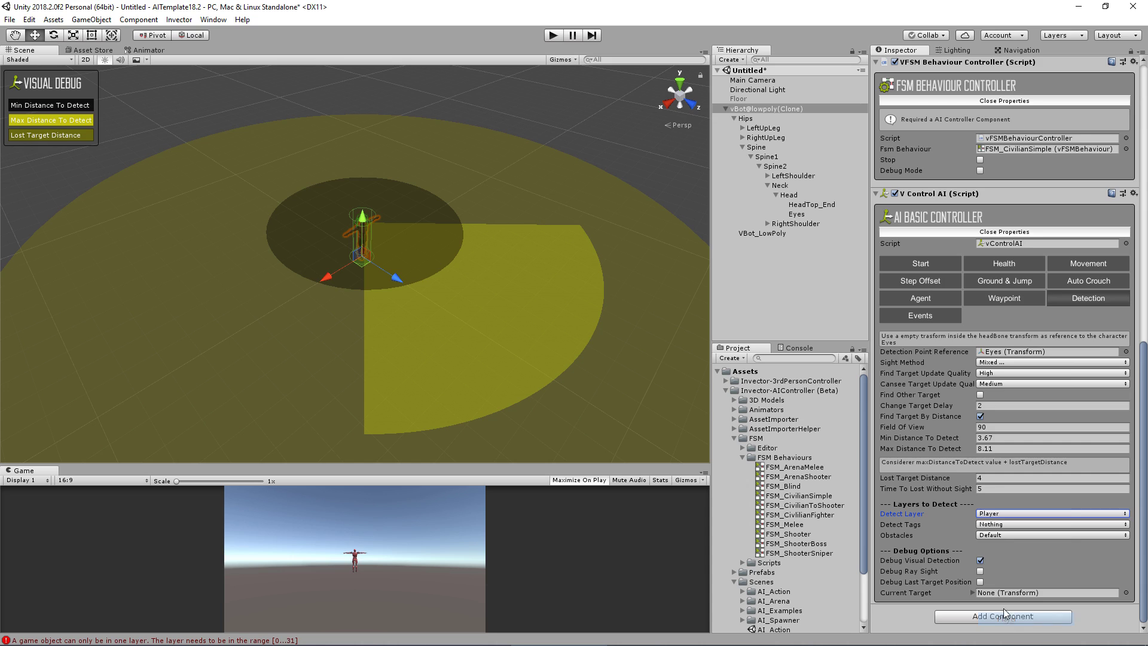
Set the AI controller's Detect Tags to Player, then review its Events and Start settings.
left_click(1005, 525)
left_click(1017, 508)
left_click(953, 317)
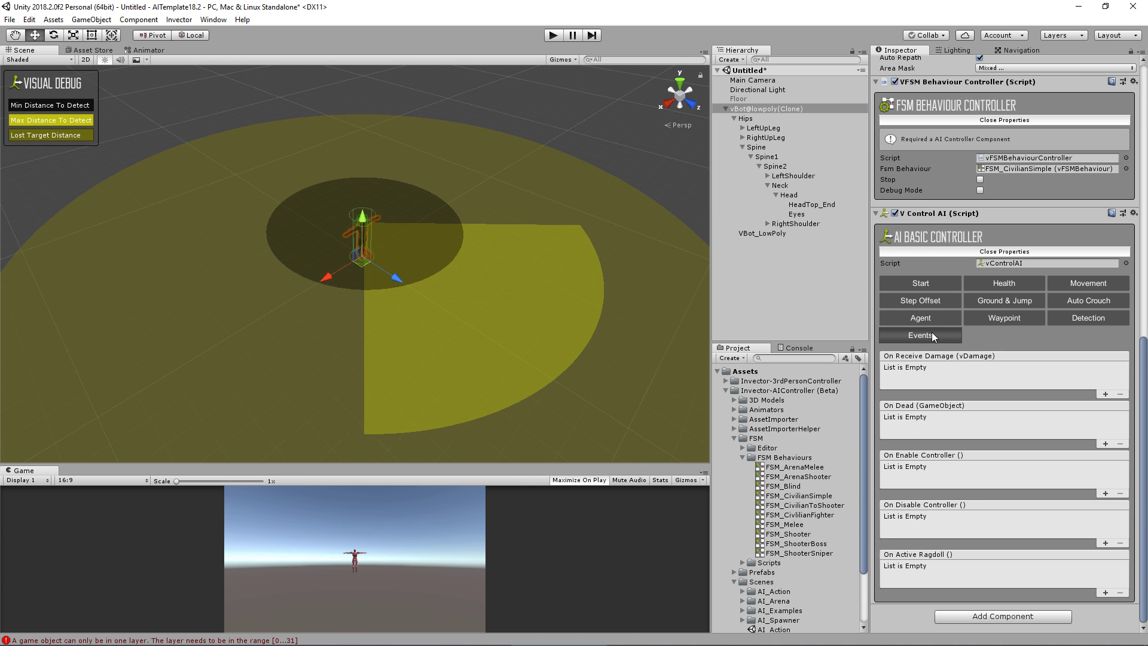
left_click(949, 283)
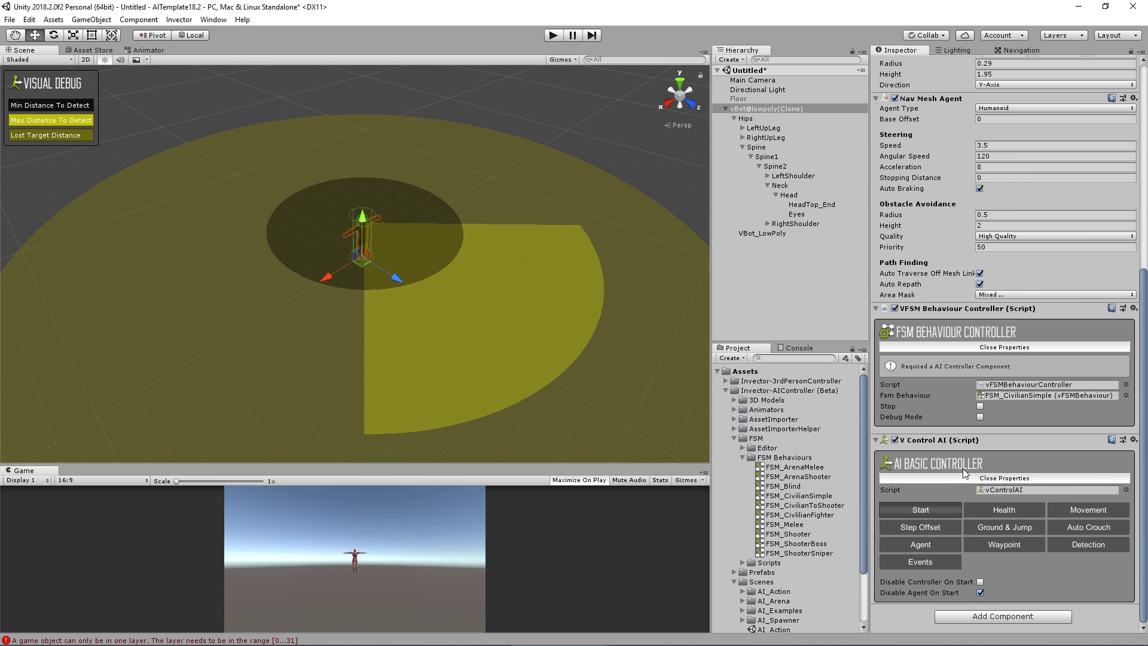